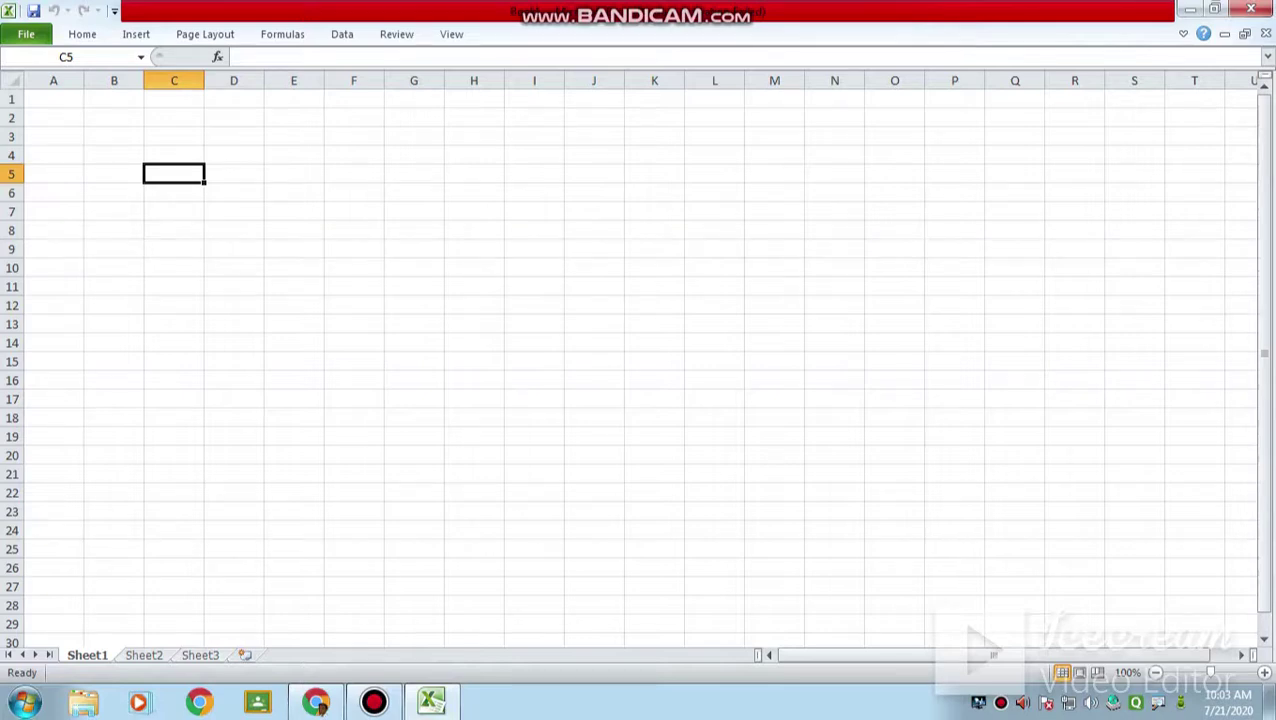
{"action": "right_click", "coordinate": [559, 37]}
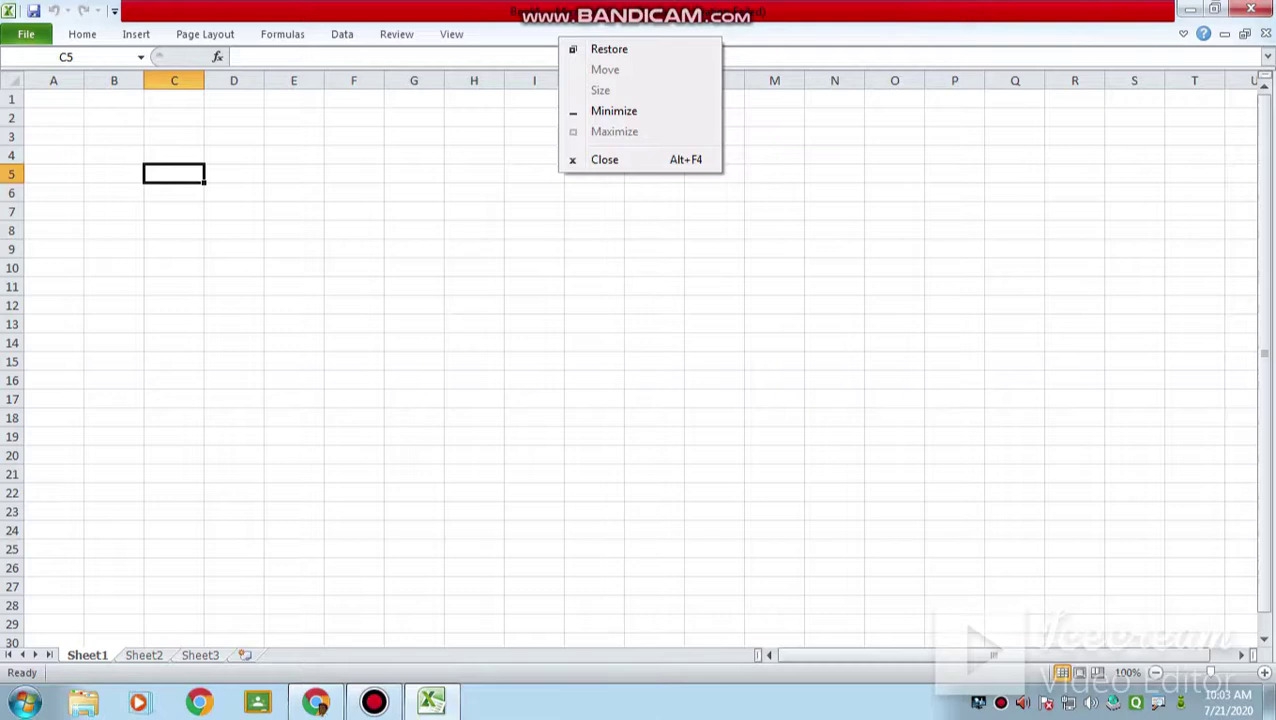
{"action": "right_click", "coordinate": [501, 35]}
{"action": "key", "text": "Escape"}
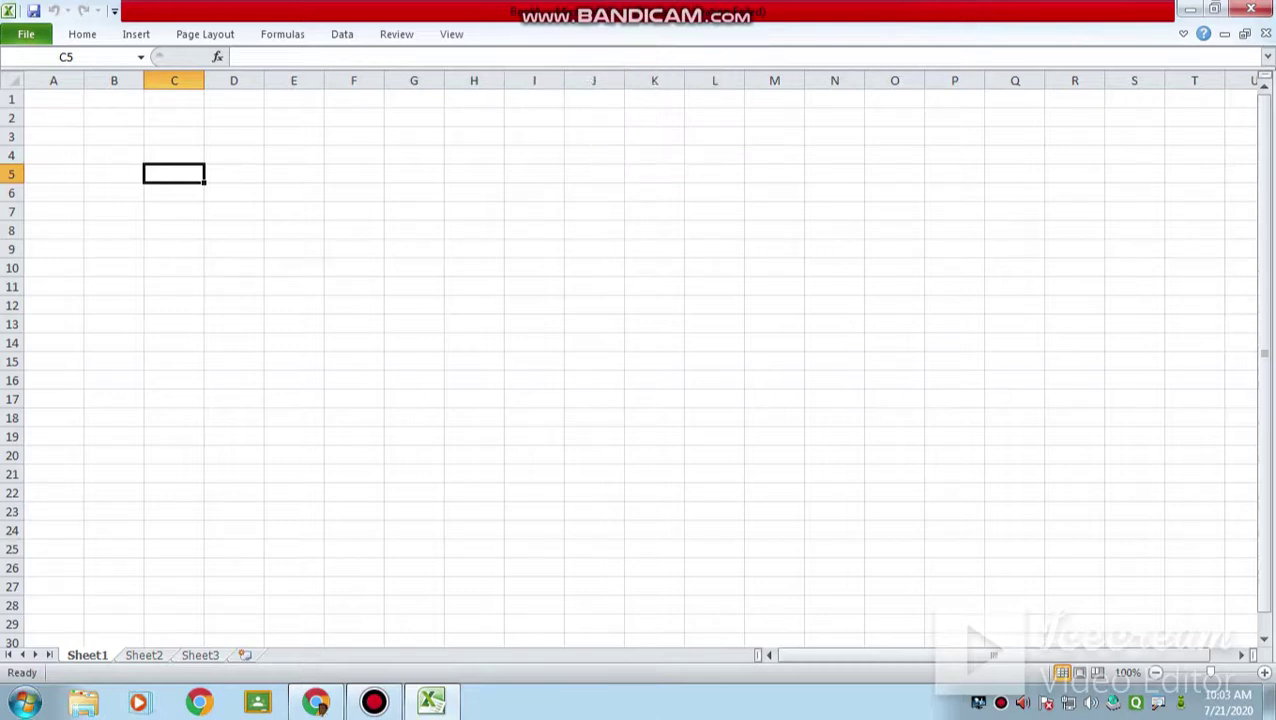
{"action": "right_click", "coordinate": [1022, 36]}
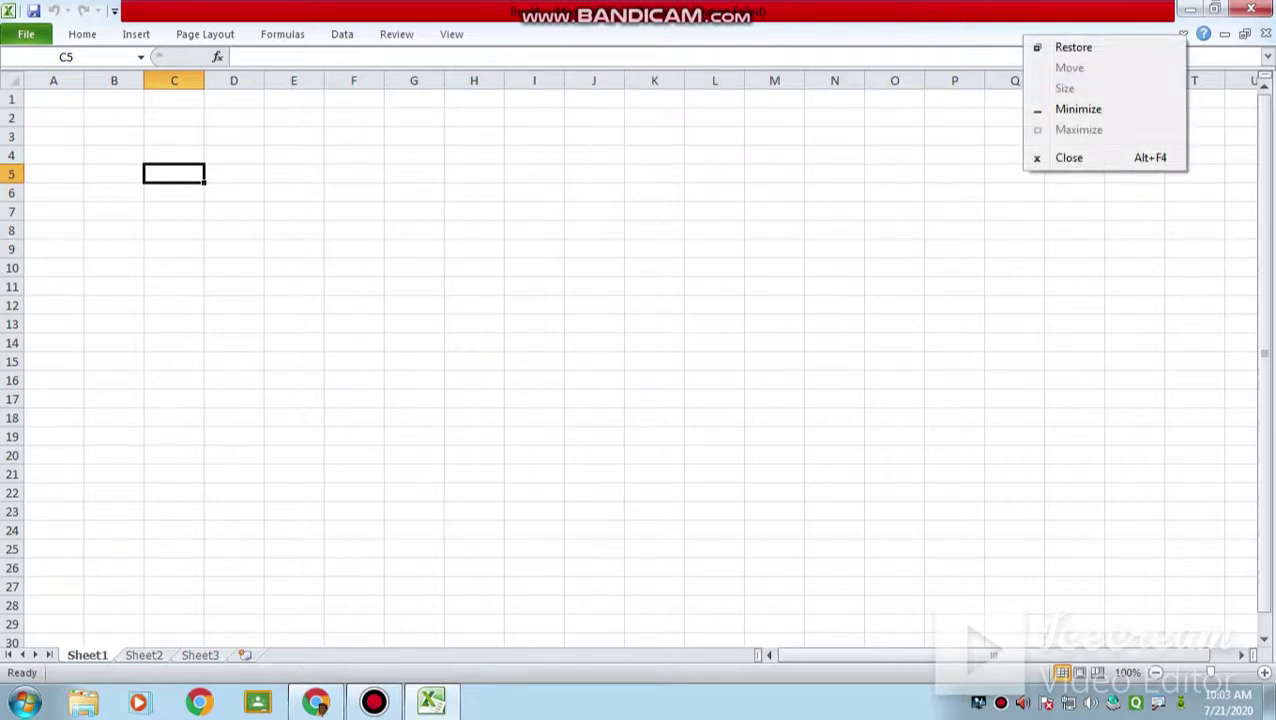
{"action": "key", "text": "Escape"}
Step: Turn off the Minimize the Ribbon option and display the ribbon's keyboard key tips
{"action": "right_click", "coordinate": [421, 36]}
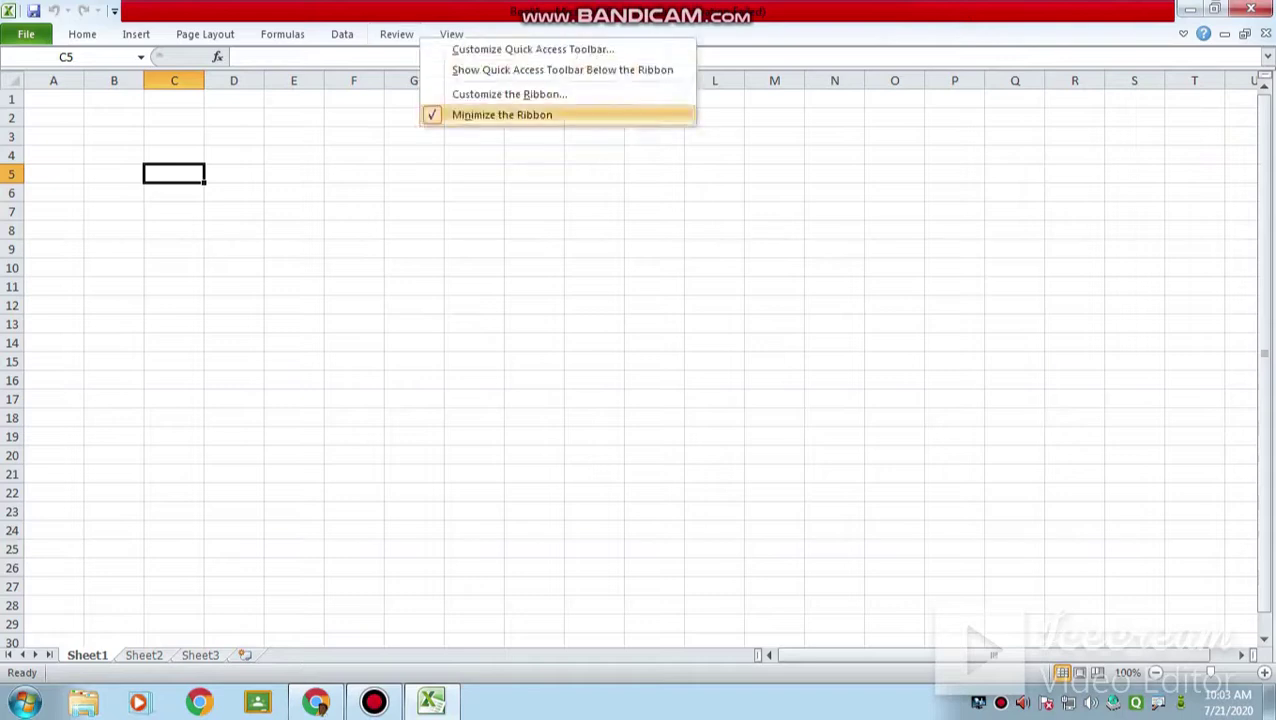
{"action": "left_click", "coordinate": [490, 114]}
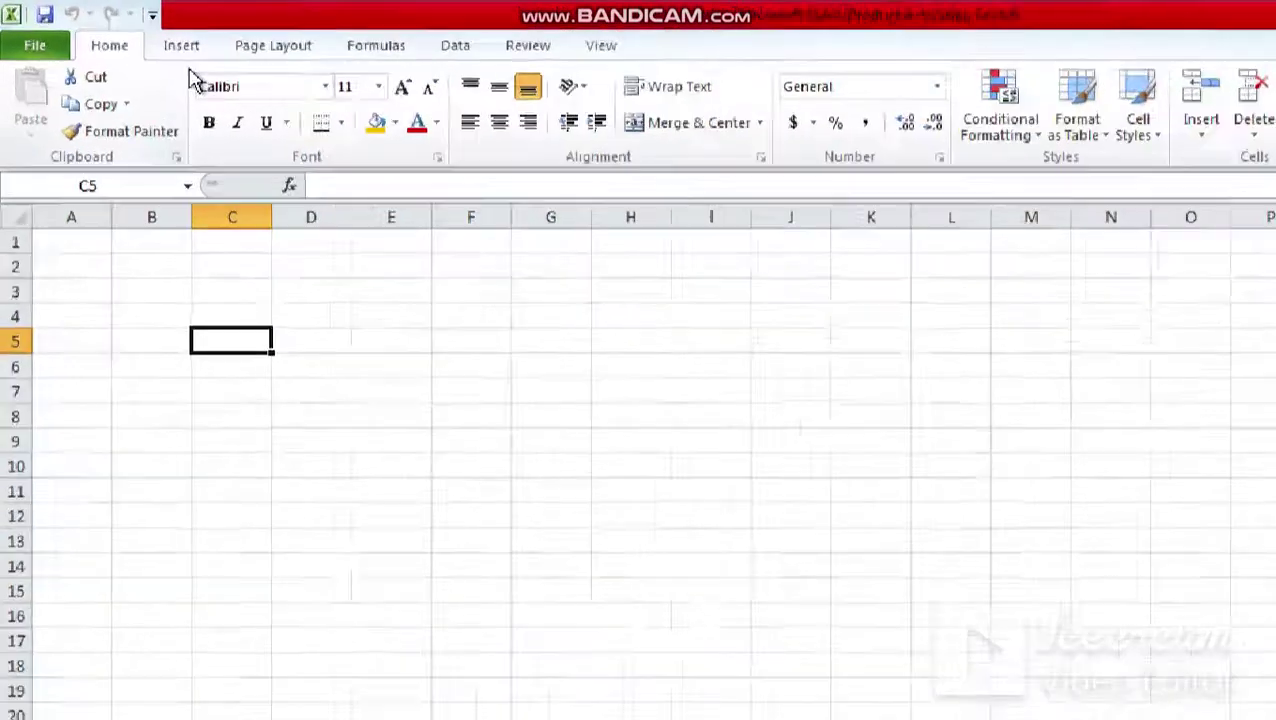
{"action": "key", "text": "alt"}
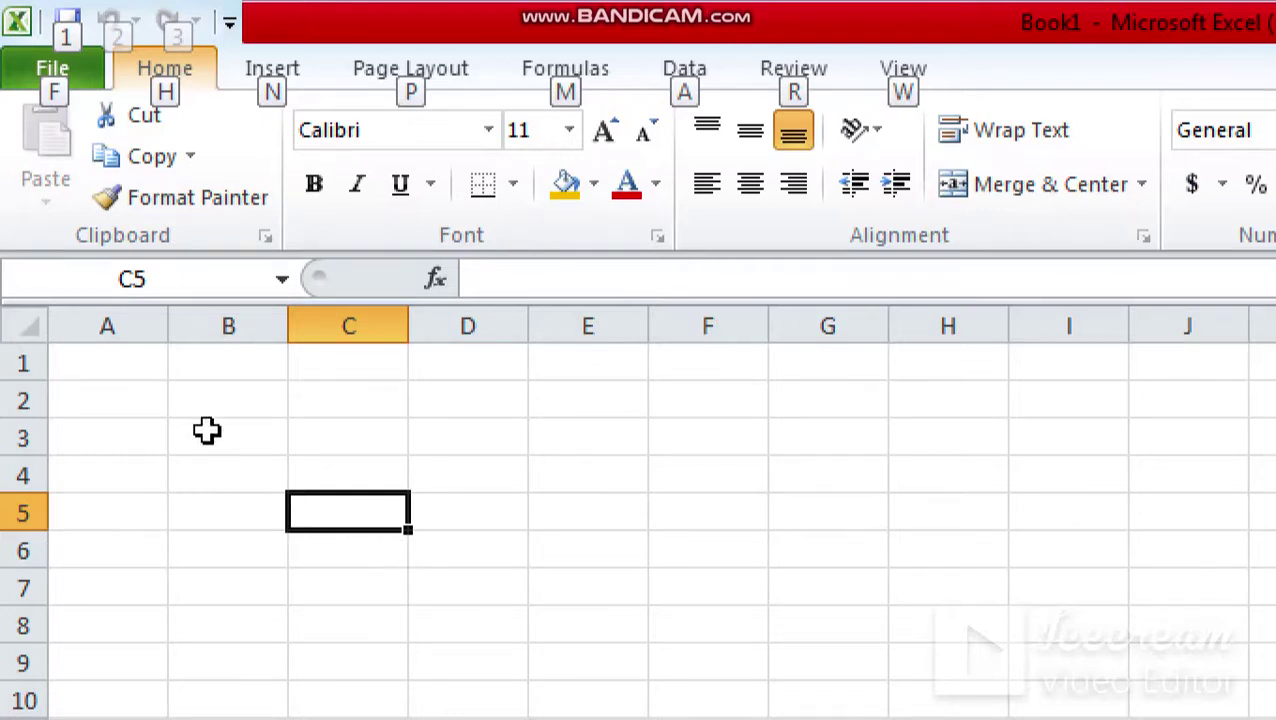
Step: Enter the column headings p, r, t and si in cells A1 to D1
{"action": "left_click", "coordinate": [134, 365]}
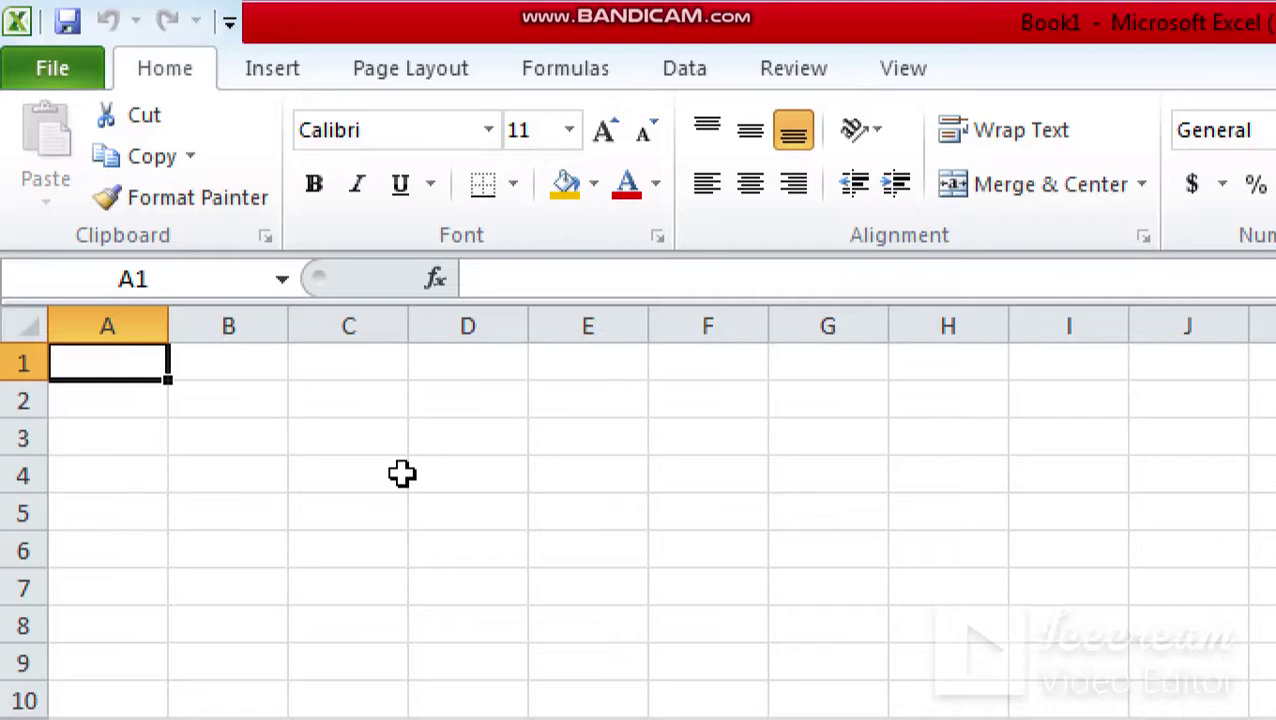
{"action": "type", "text": "p"}
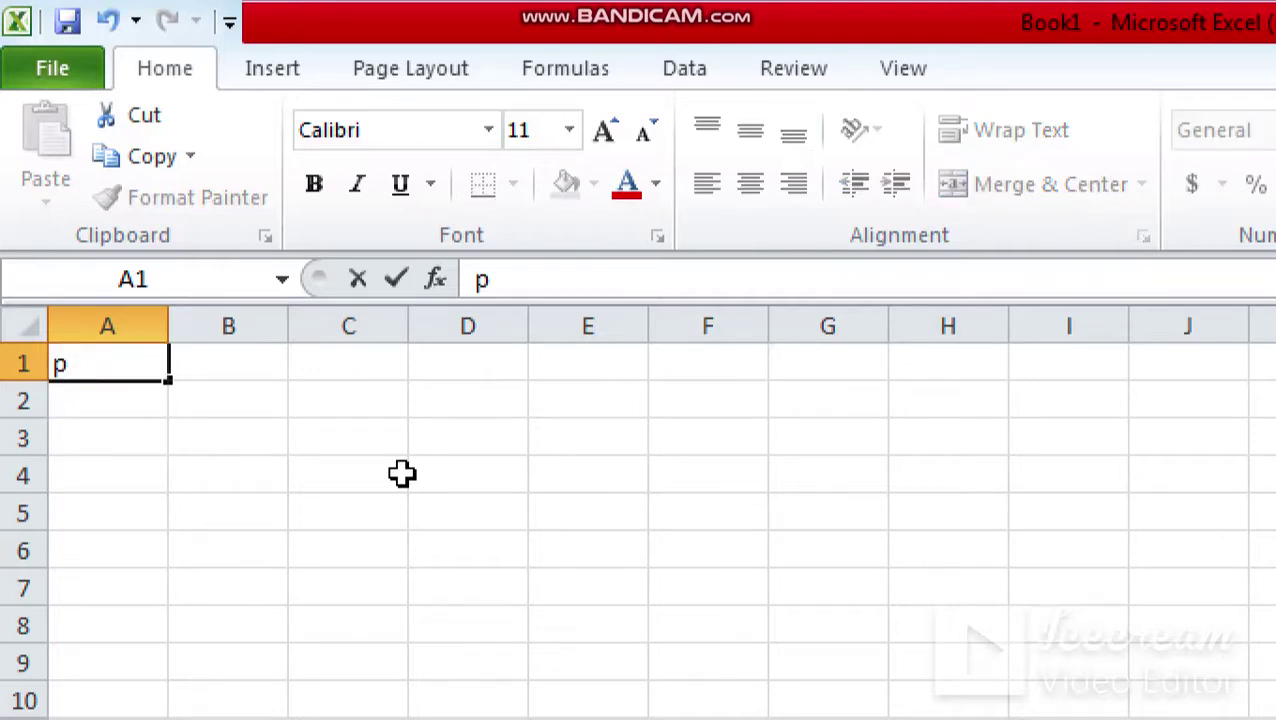
{"action": "left_click", "coordinate": [192, 427]}
{"action": "left_click", "coordinate": [246, 361]}
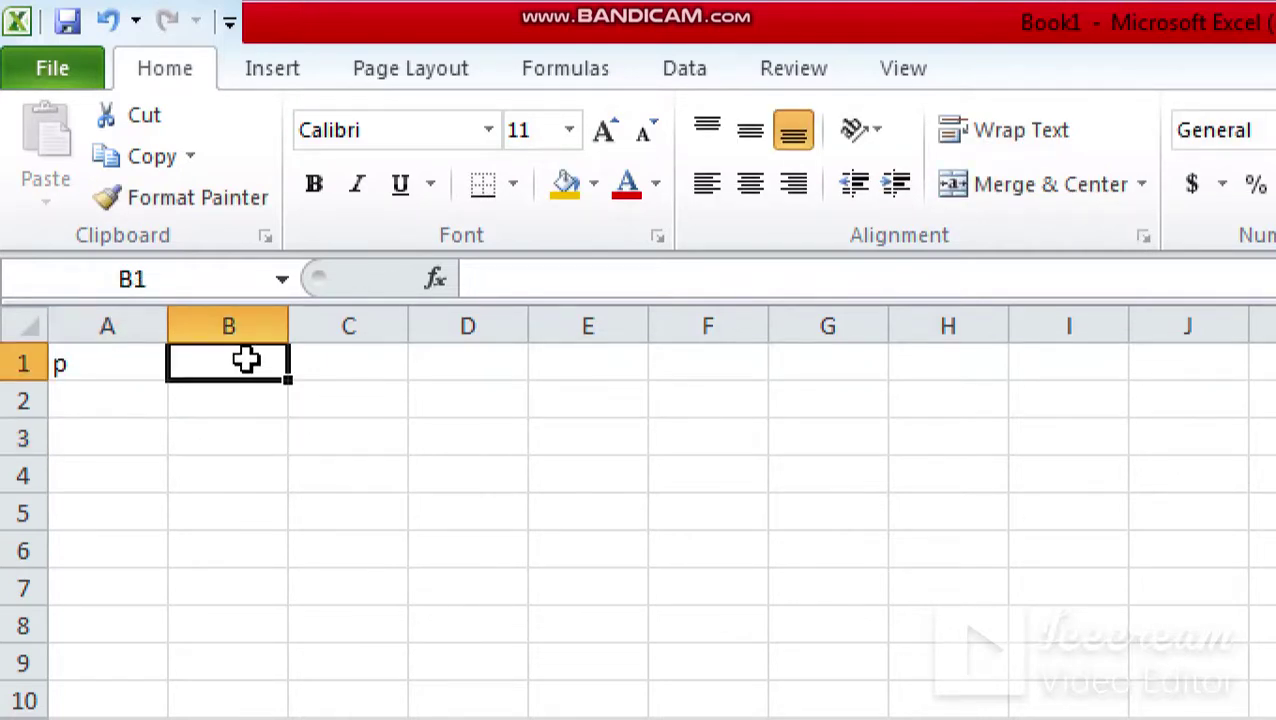
{"action": "type", "text": "r"}
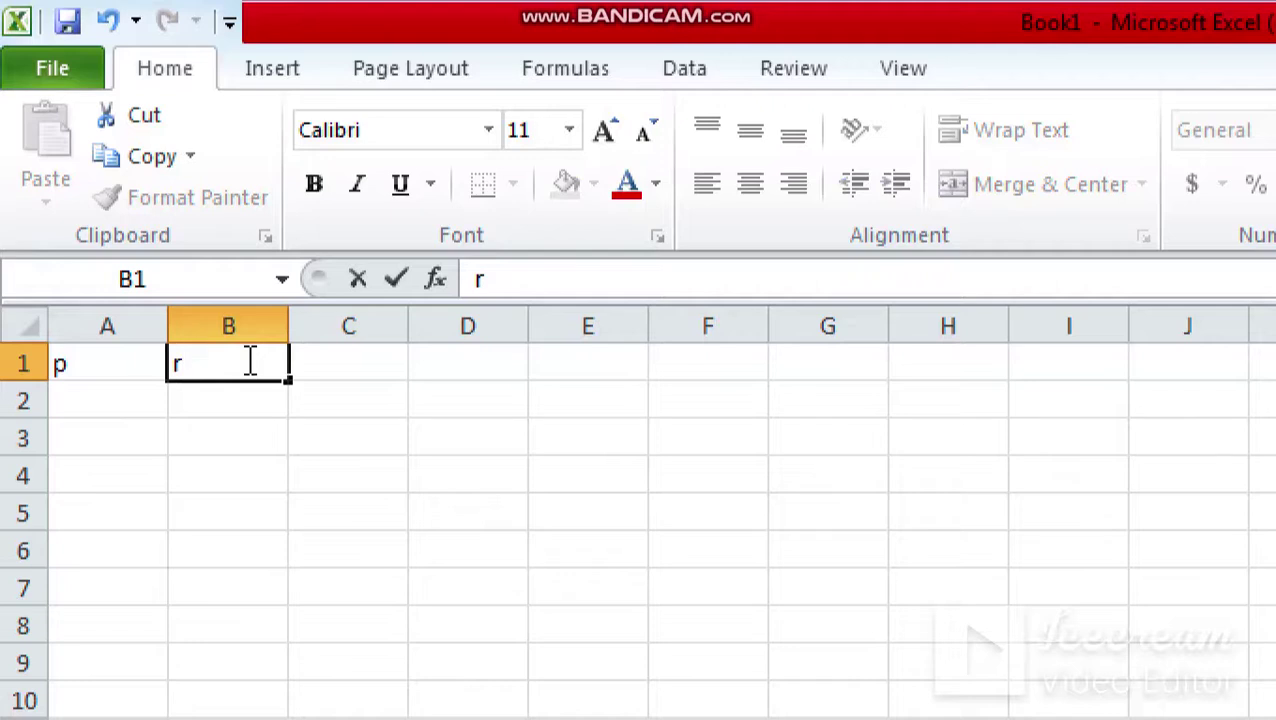
{"action": "left_click", "coordinate": [259, 430]}
{"action": "left_click", "coordinate": [389, 365]}
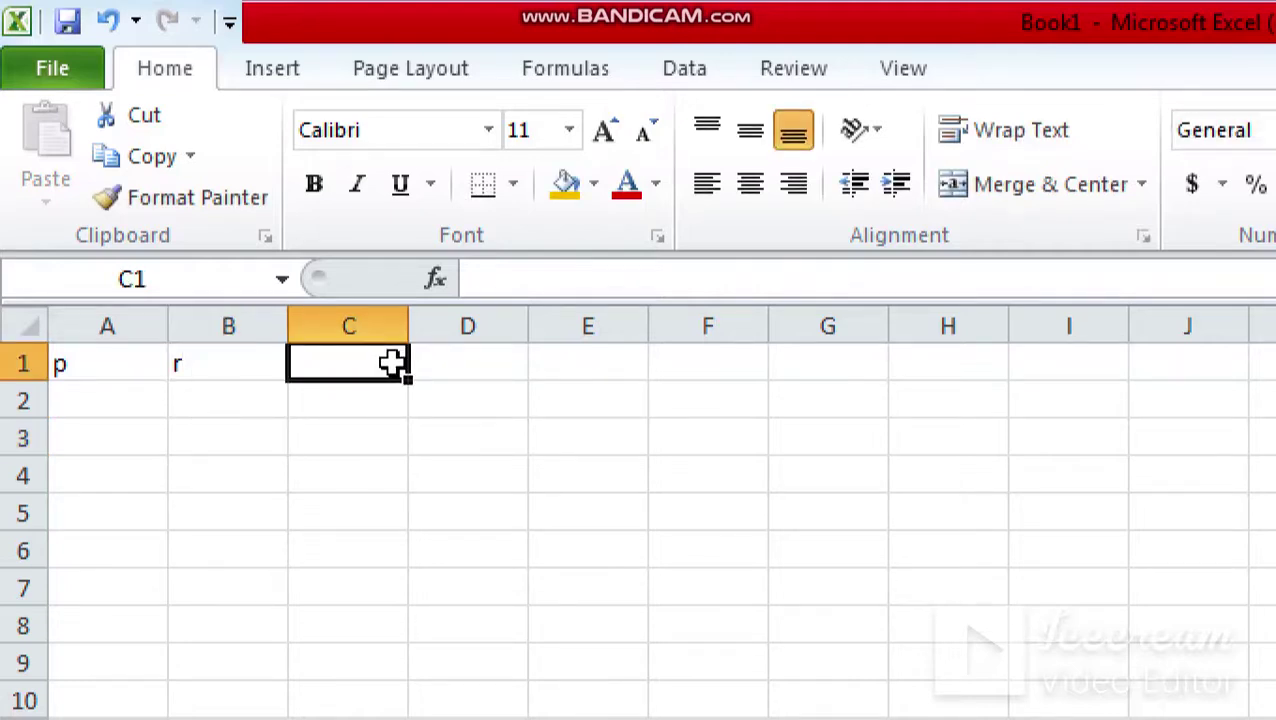
{"action": "type", "text": "t"}
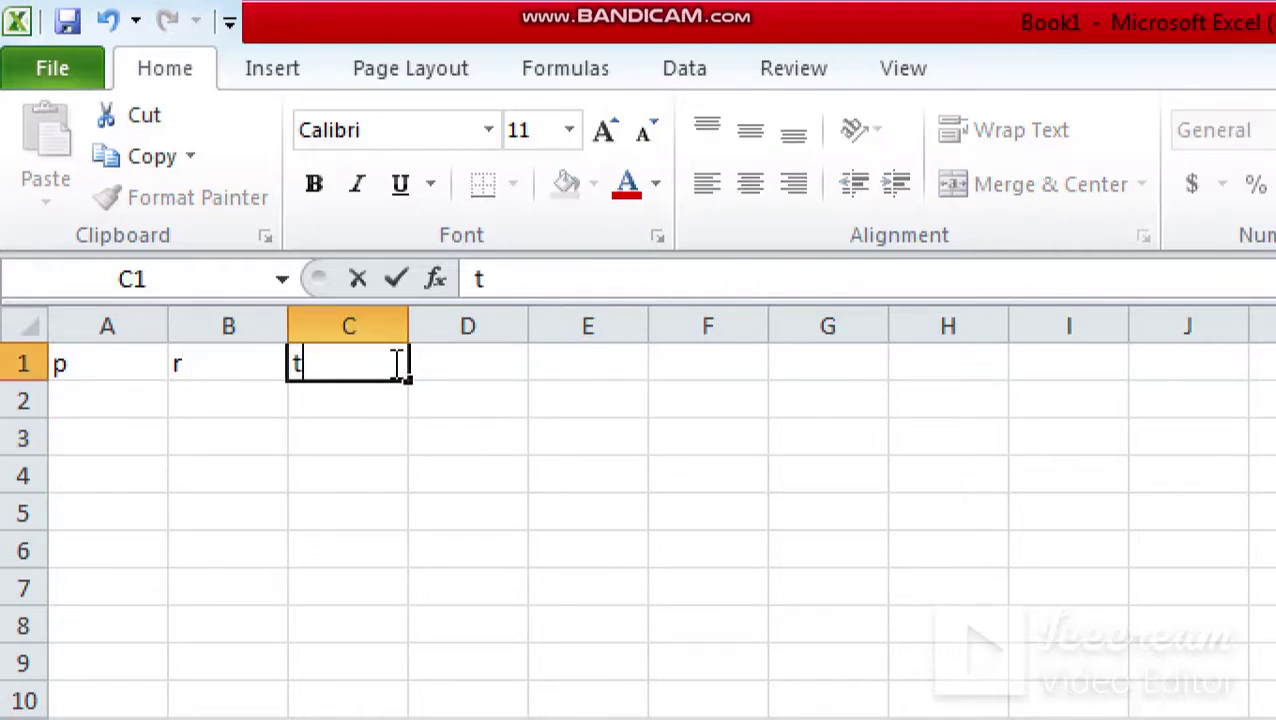
{"action": "left_click", "coordinate": [501, 373]}
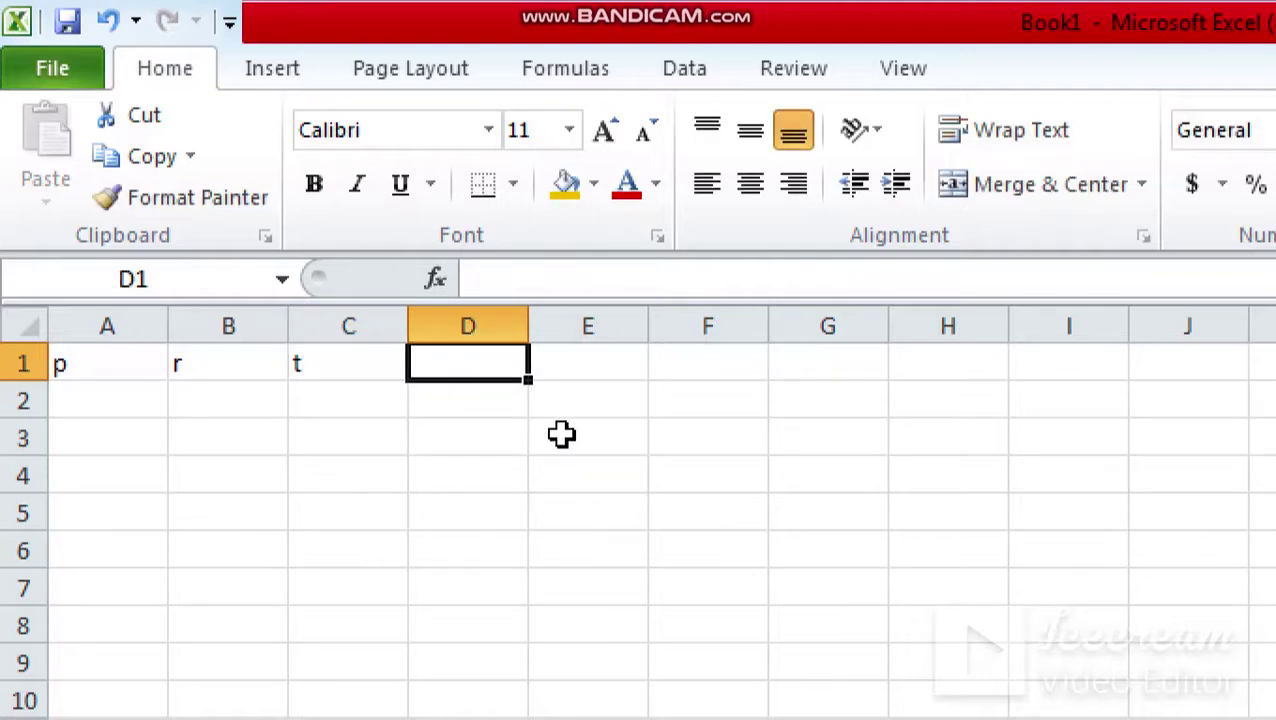
{"action": "type", "text": "si"}
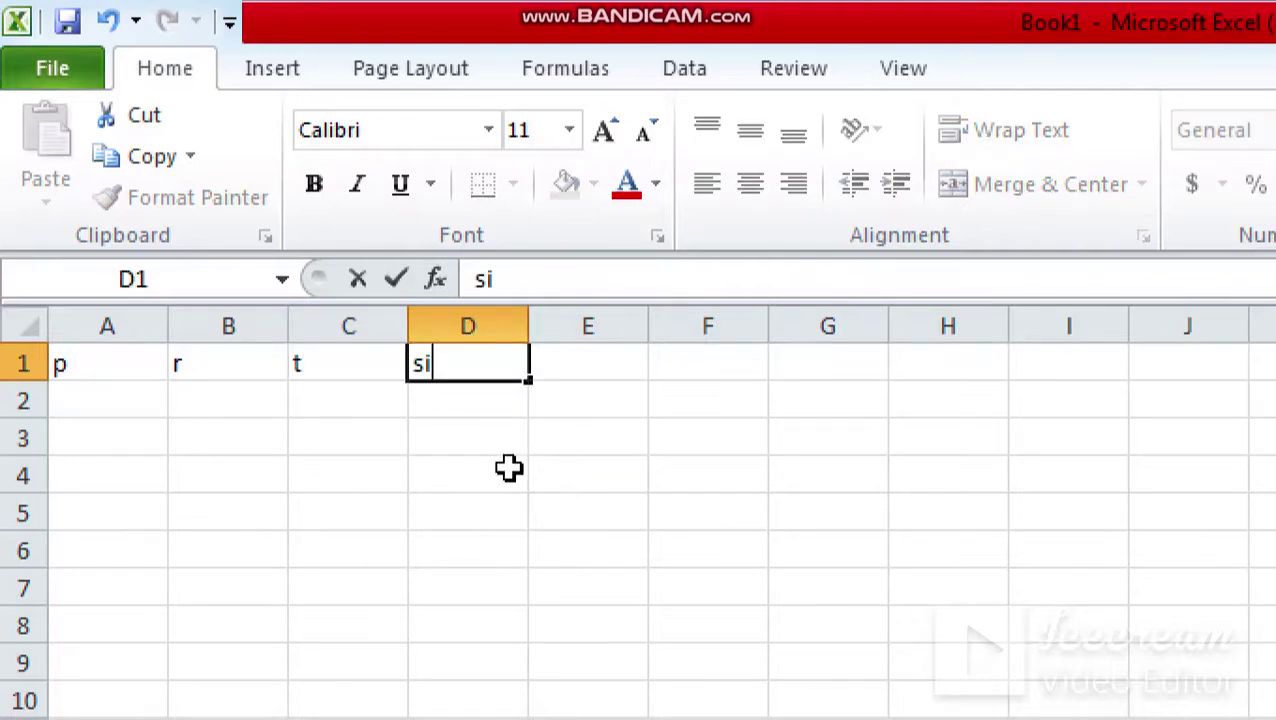
{"action": "left_click", "coordinate": [441, 507]}
Step: Enter 3000 in A2, 2% in B2 and 3 in C2 beneath the p, r and t headings
{"action": "left_click", "coordinate": [104, 400]}
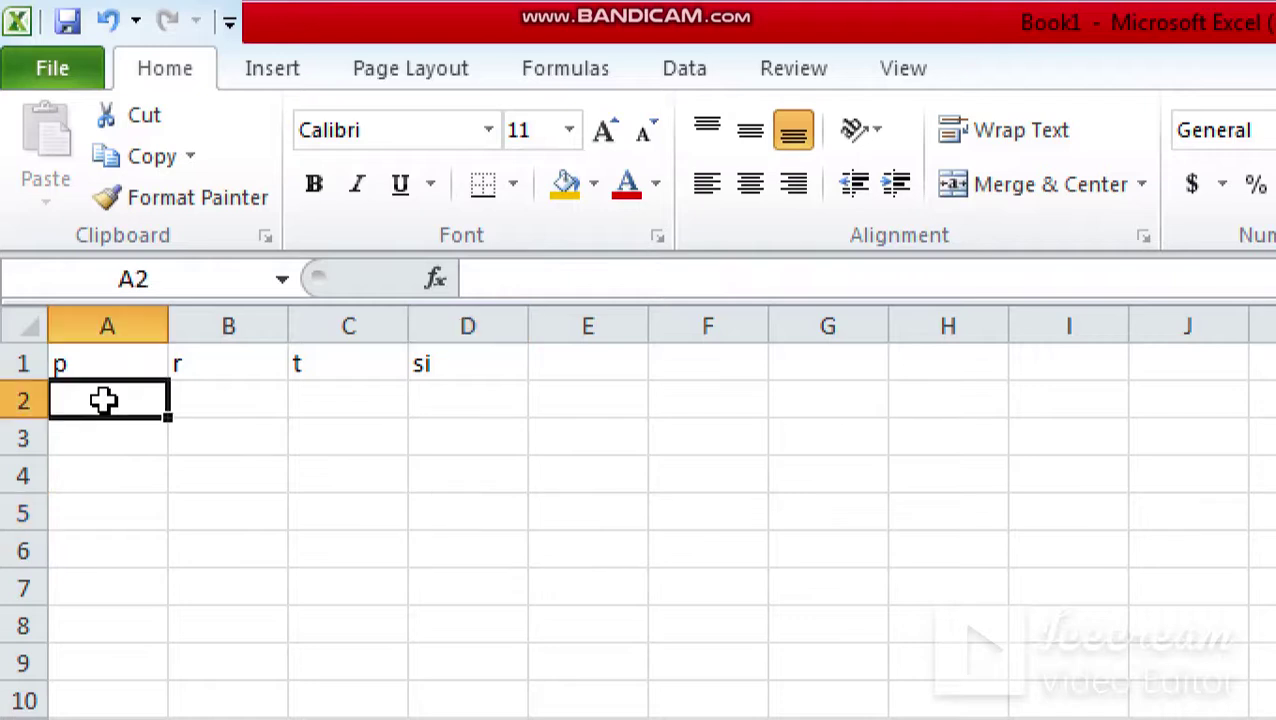
{"action": "type", "text": "3000"}
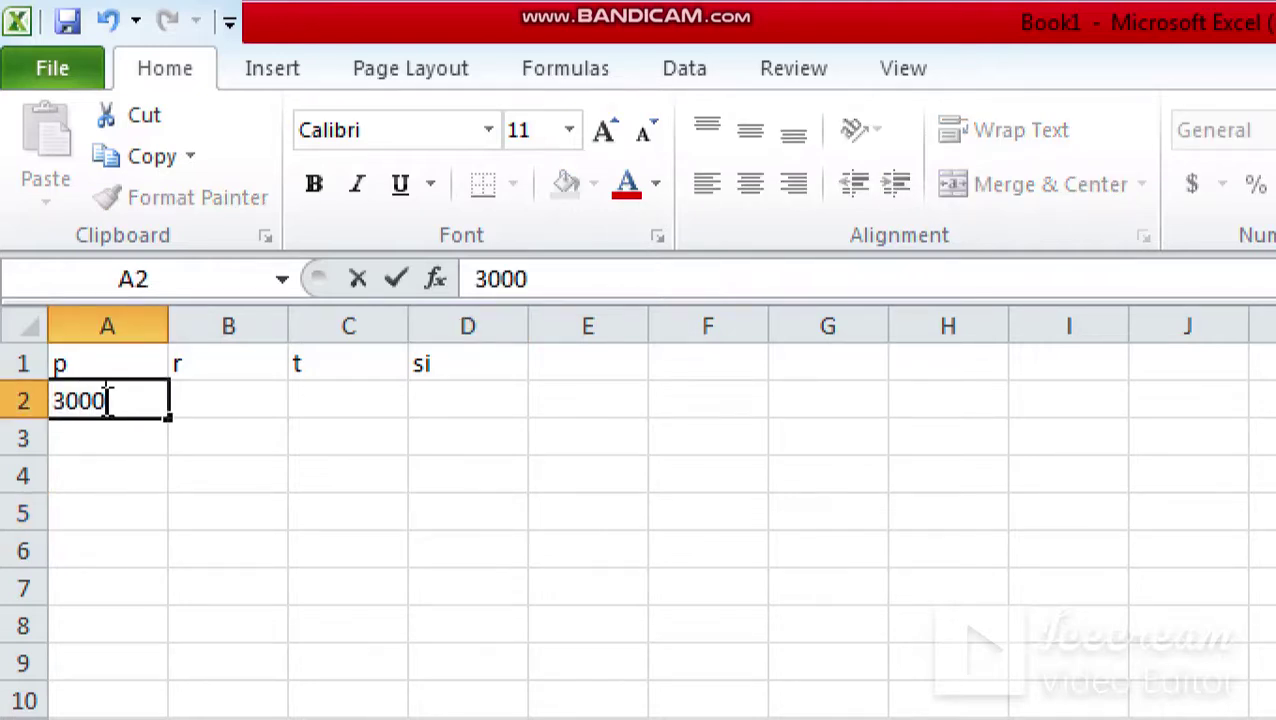
{"action": "left_click", "coordinate": [259, 400]}
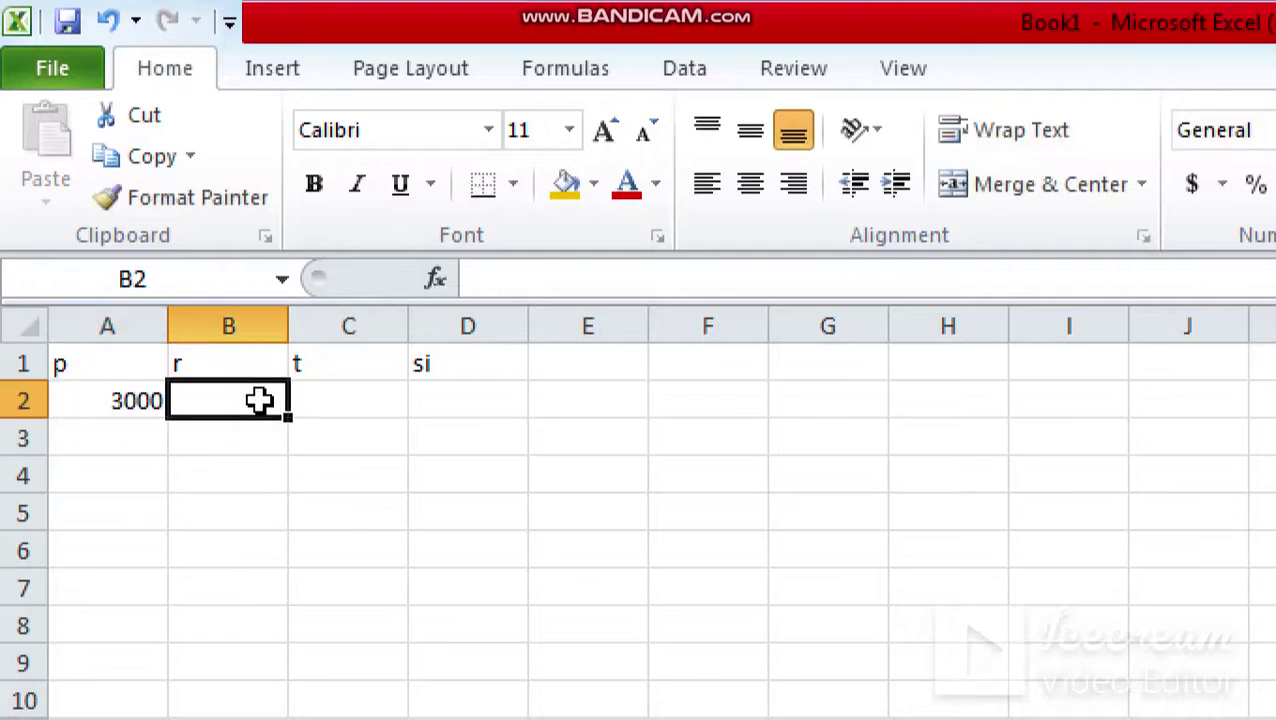
{"action": "type", "text": "2"}
{"action": "type", "text": "%"}
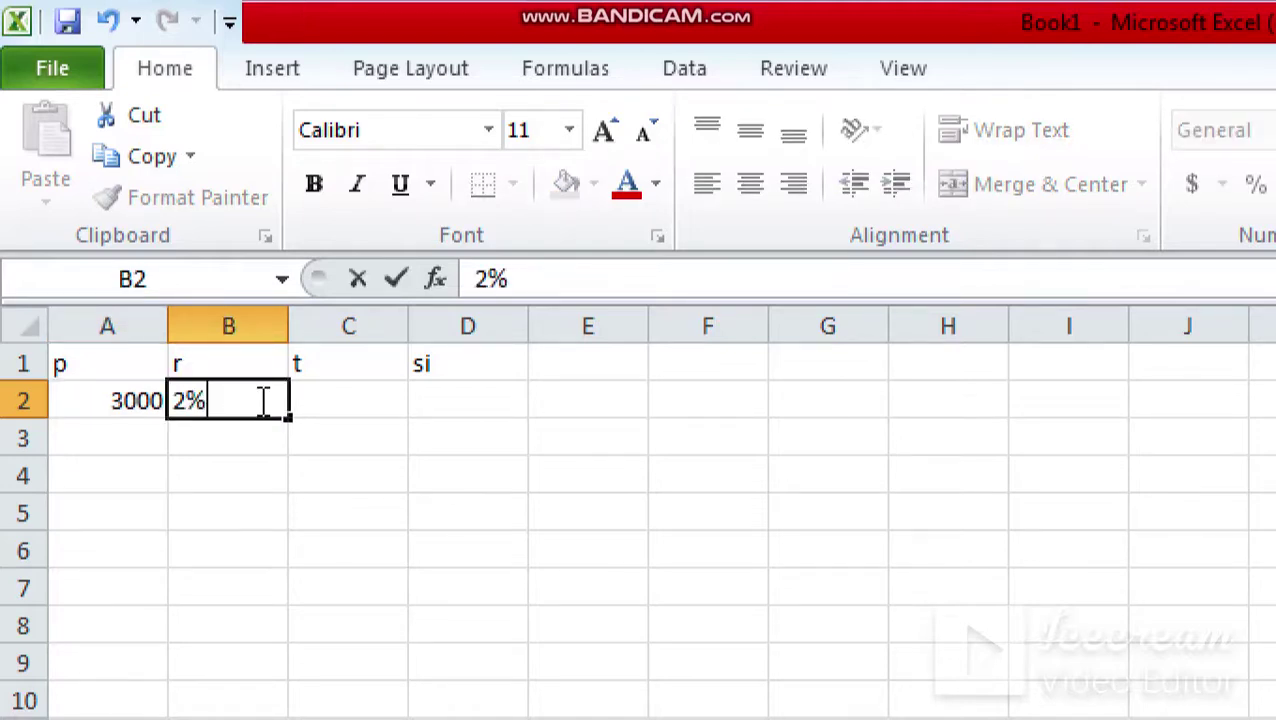
{"action": "left_click", "coordinate": [387, 431]}
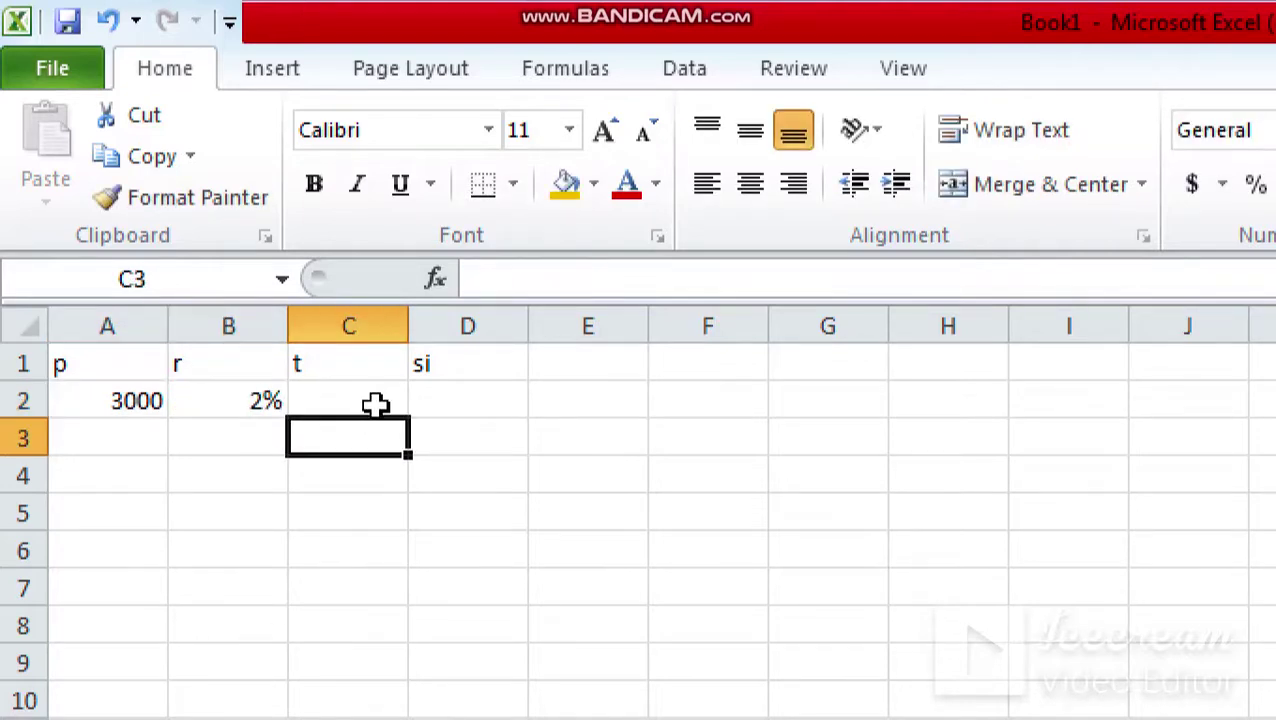
{"action": "left_click", "coordinate": [372, 397]}
{"action": "type", "text": "3"}
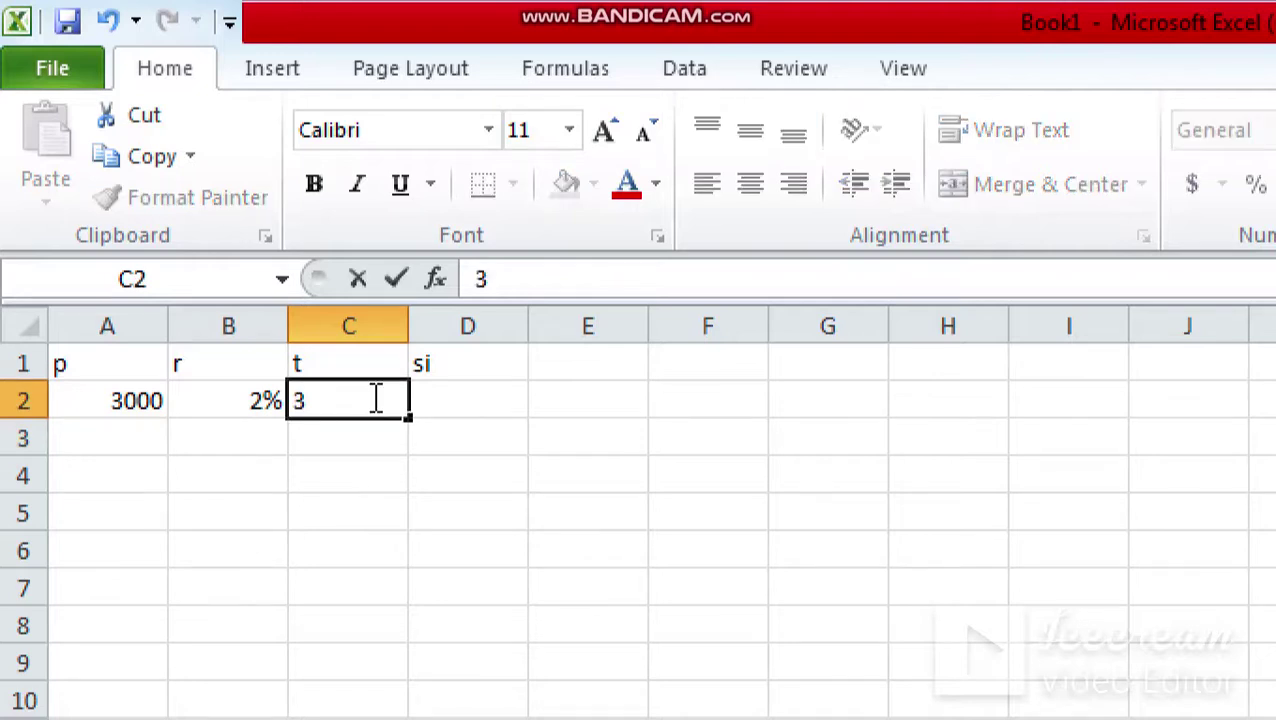
{"action": "left_click", "coordinate": [378, 480]}
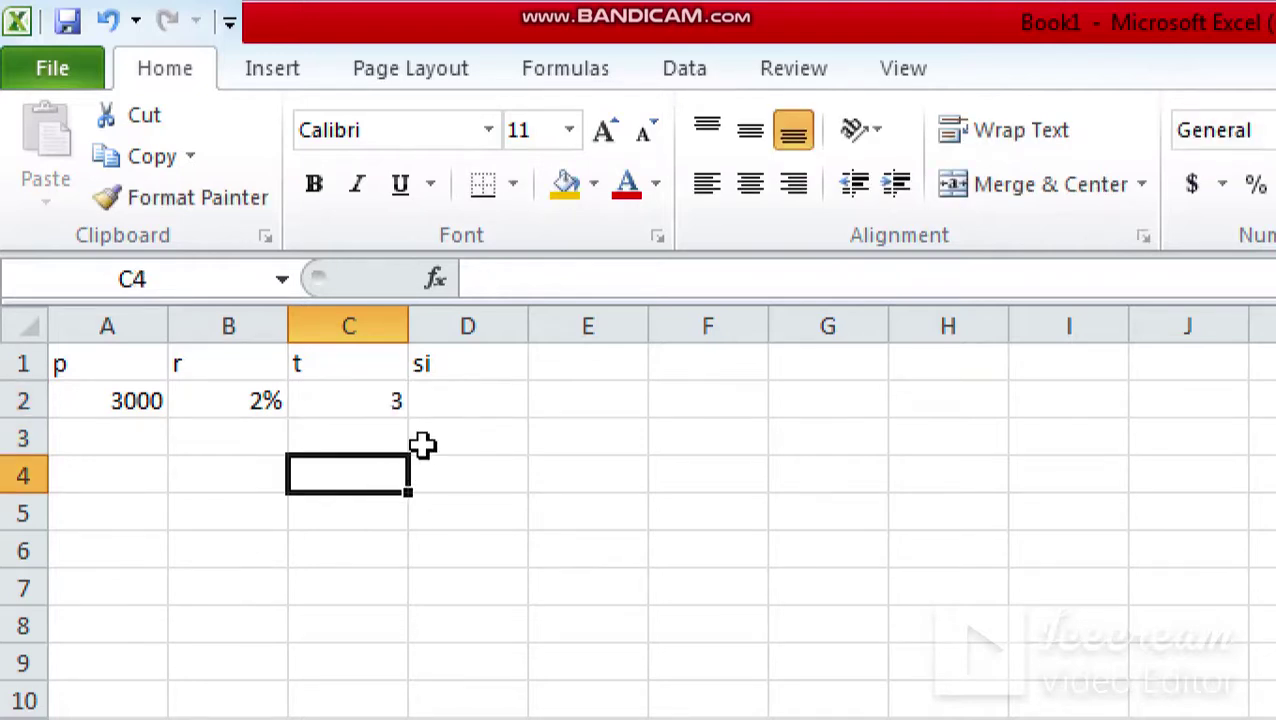
Step: Center the t heading in cell C1 horizontally and make it bold
{"action": "left_click", "coordinate": [455, 406]}
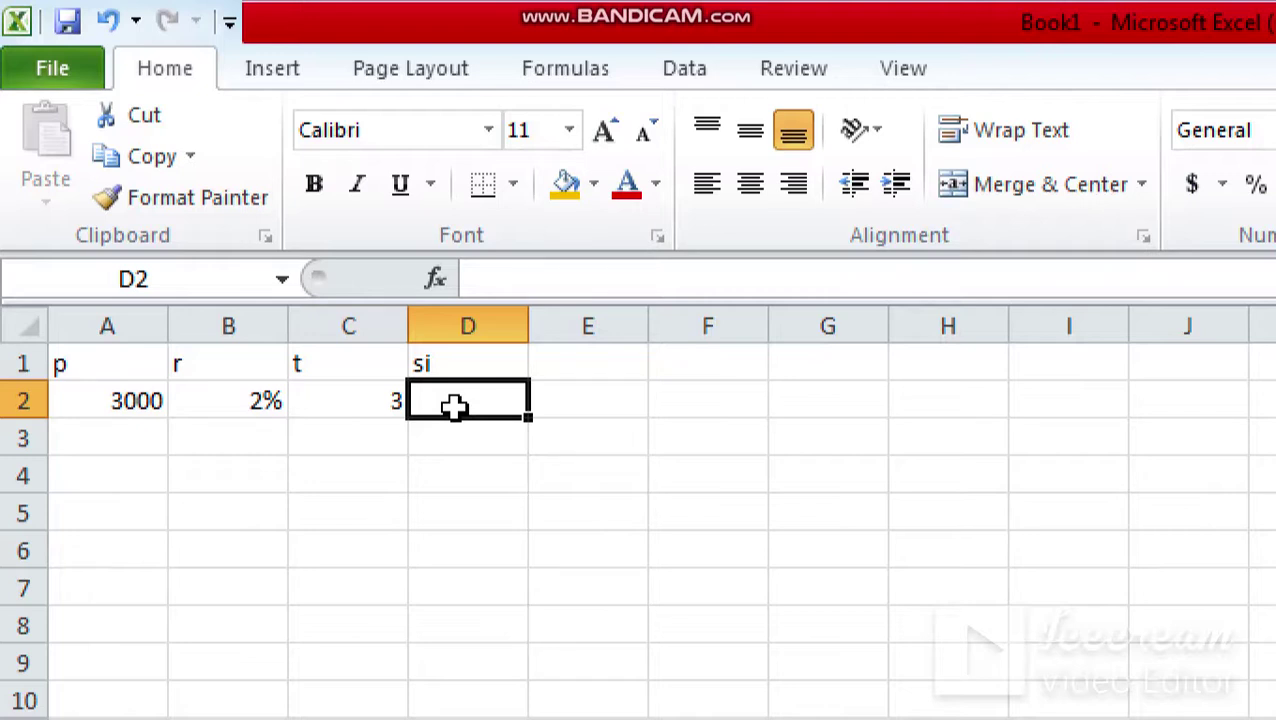
{"action": "left_click", "coordinate": [122, 370]}
{"action": "left_click_drag", "start_coordinate": [122, 370], "coordinate": [333, 356]}
{"action": "left_click", "coordinate": [333, 358]}
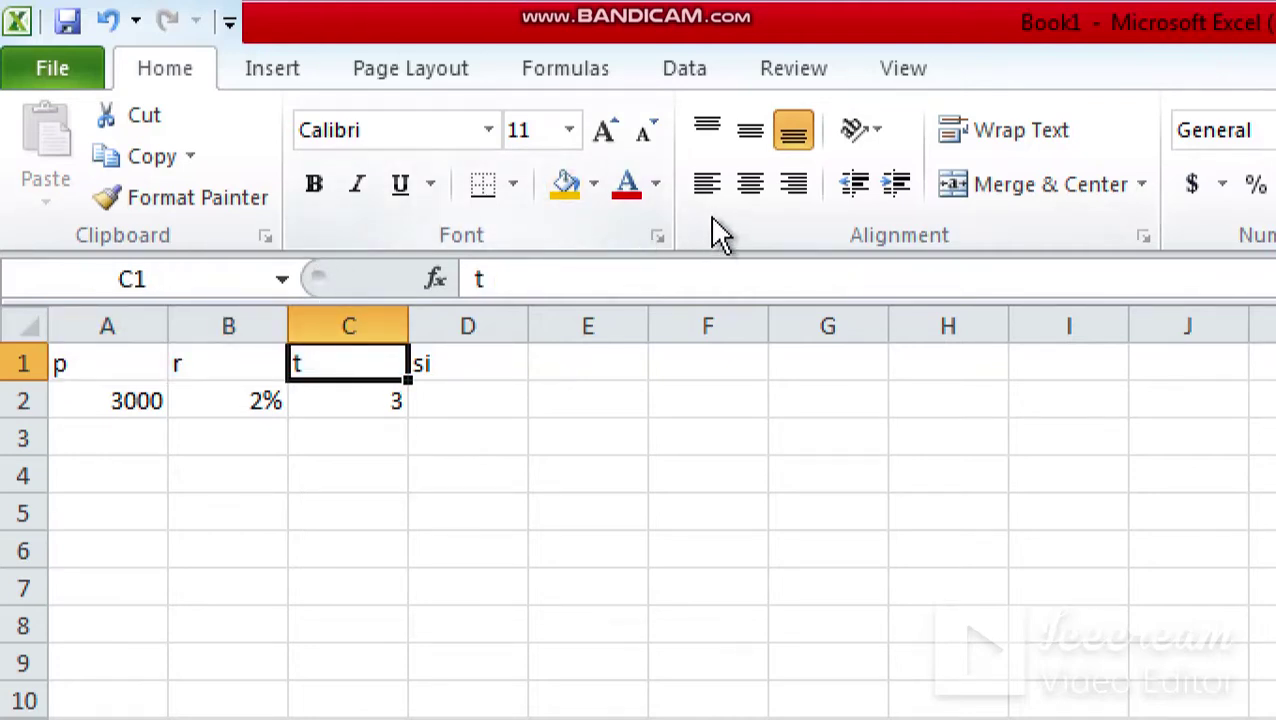
{"action": "left_click", "coordinate": [749, 186]}
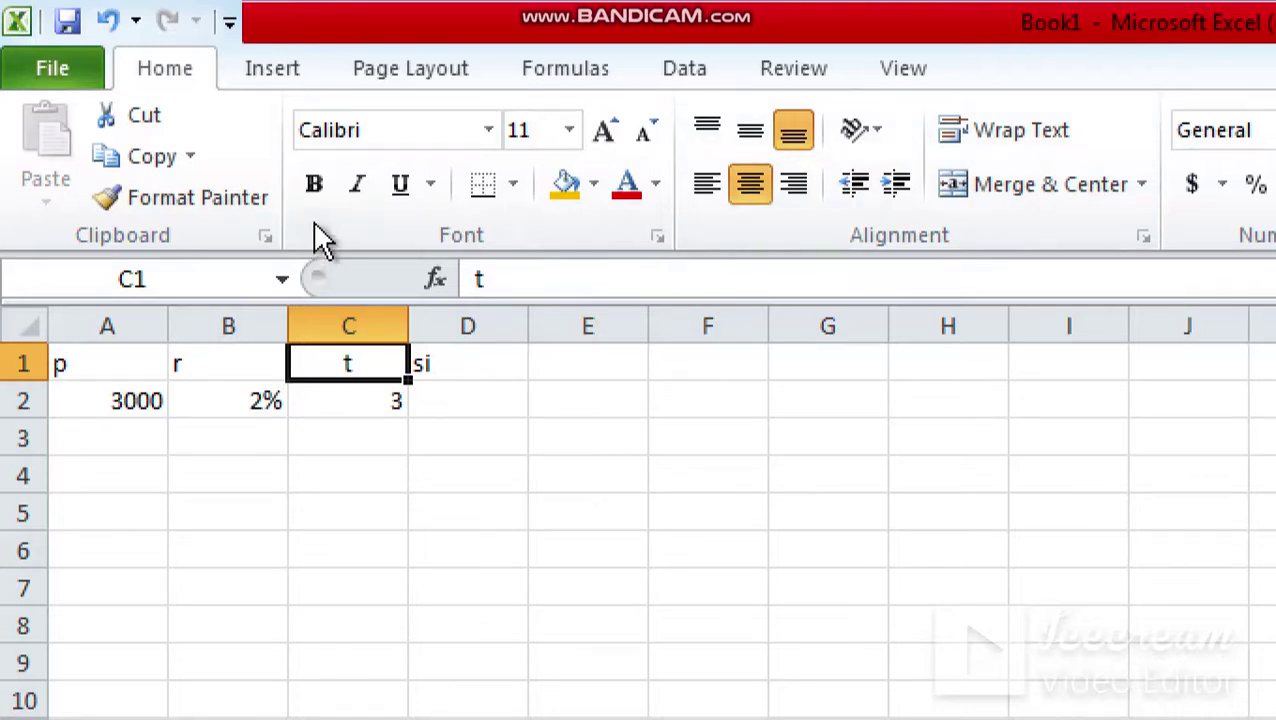
{"action": "left_click", "coordinate": [313, 188]}
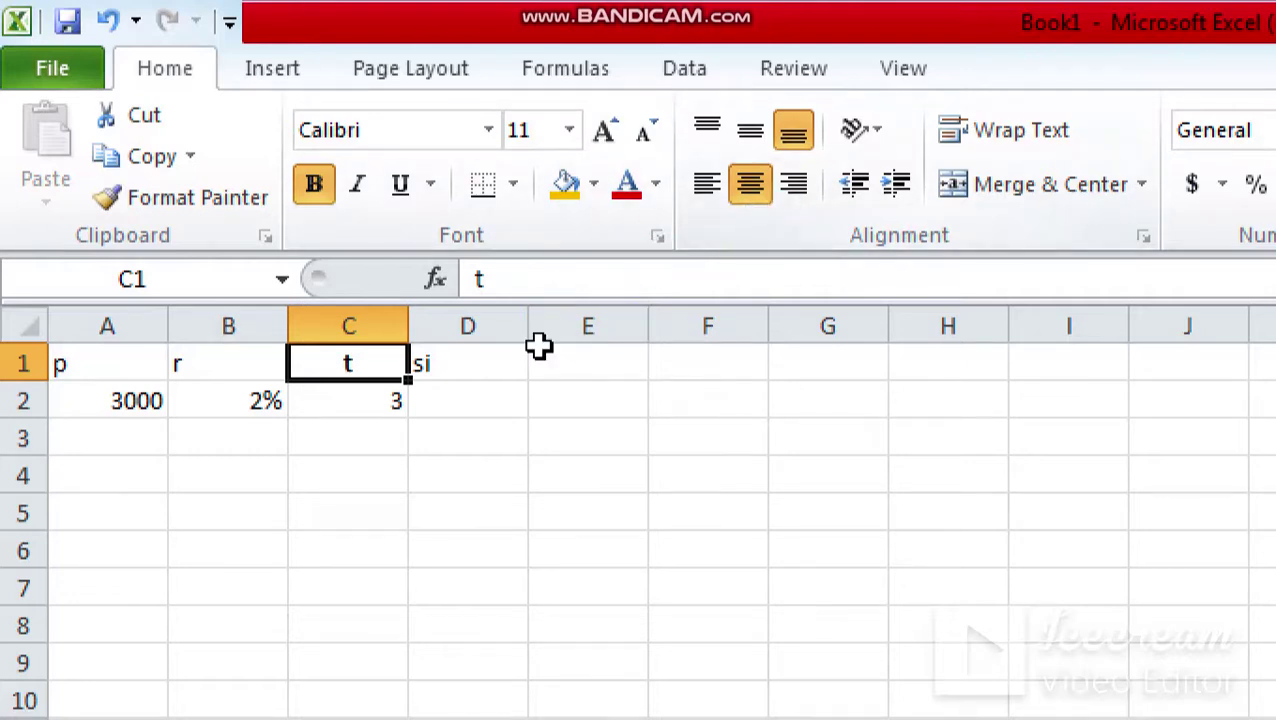
Step: Calculate the simple interest in D2 with the formula =A2*B2*C2 and reselect that cell to view its formula
{"action": "left_click", "coordinate": [456, 406]}
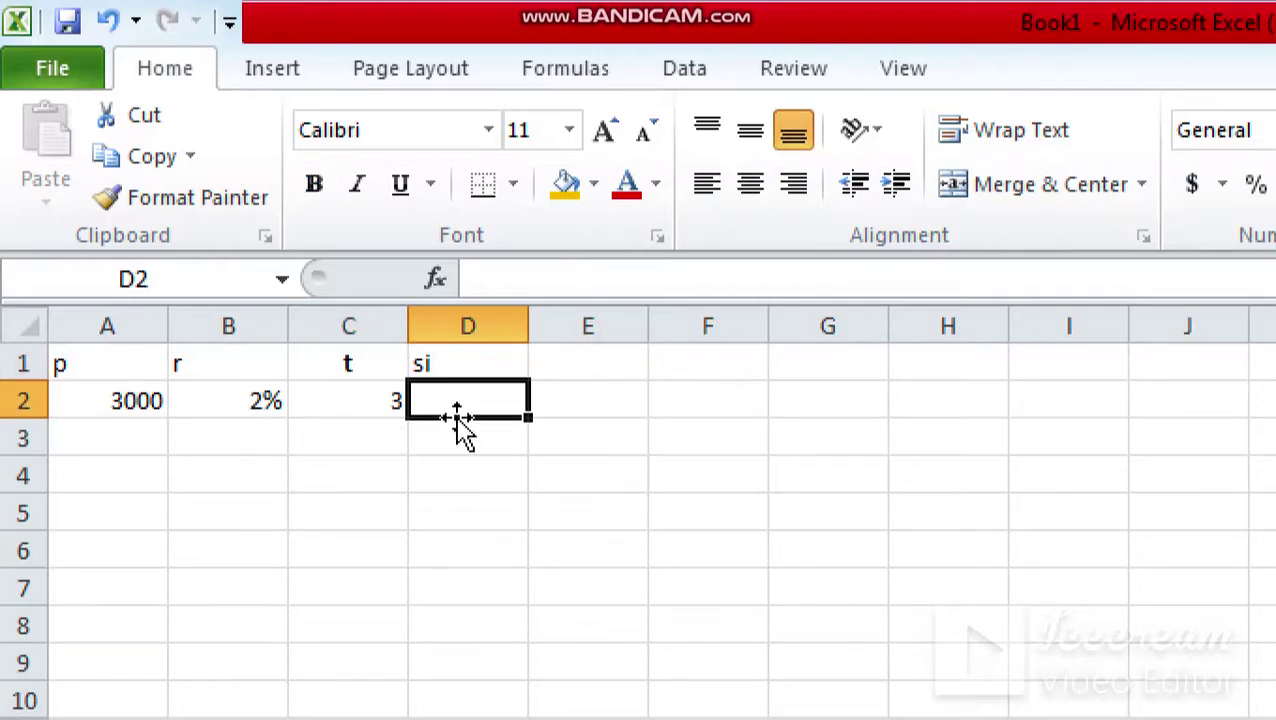
{"action": "type", "text": "="}
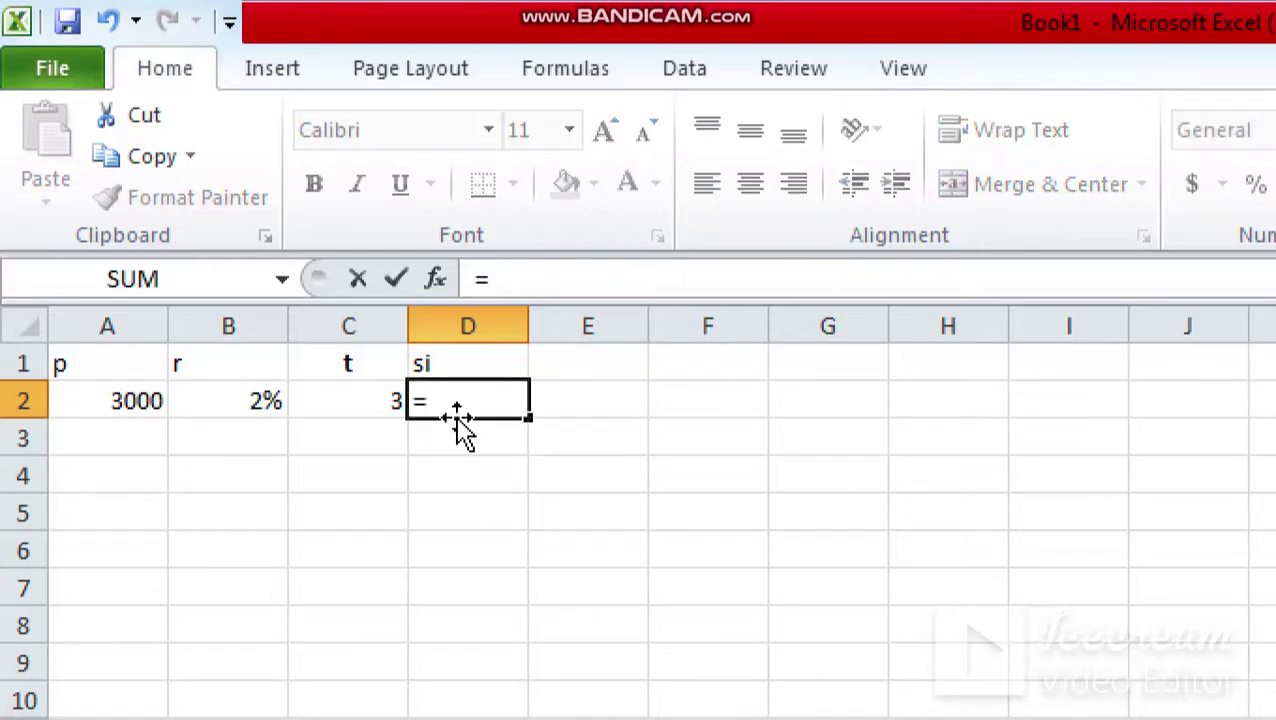
{"action": "left_click", "coordinate": [94, 405]}
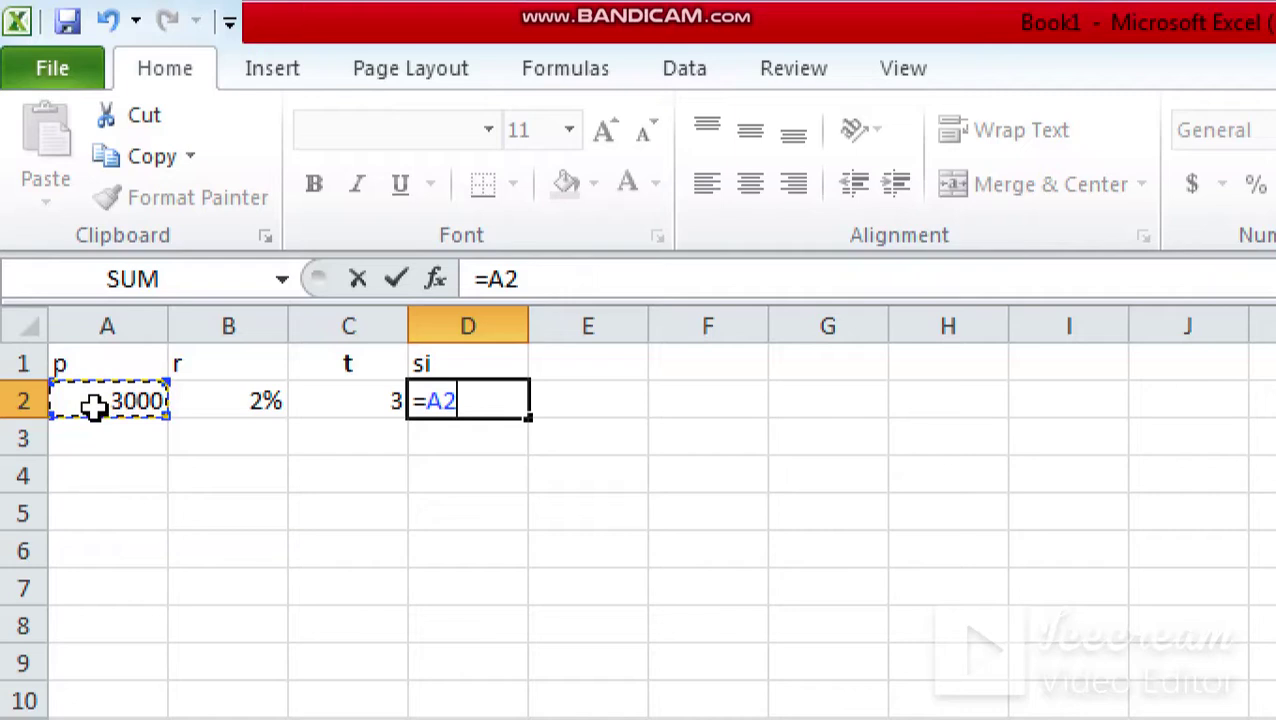
{"action": "type", "text": "*"}
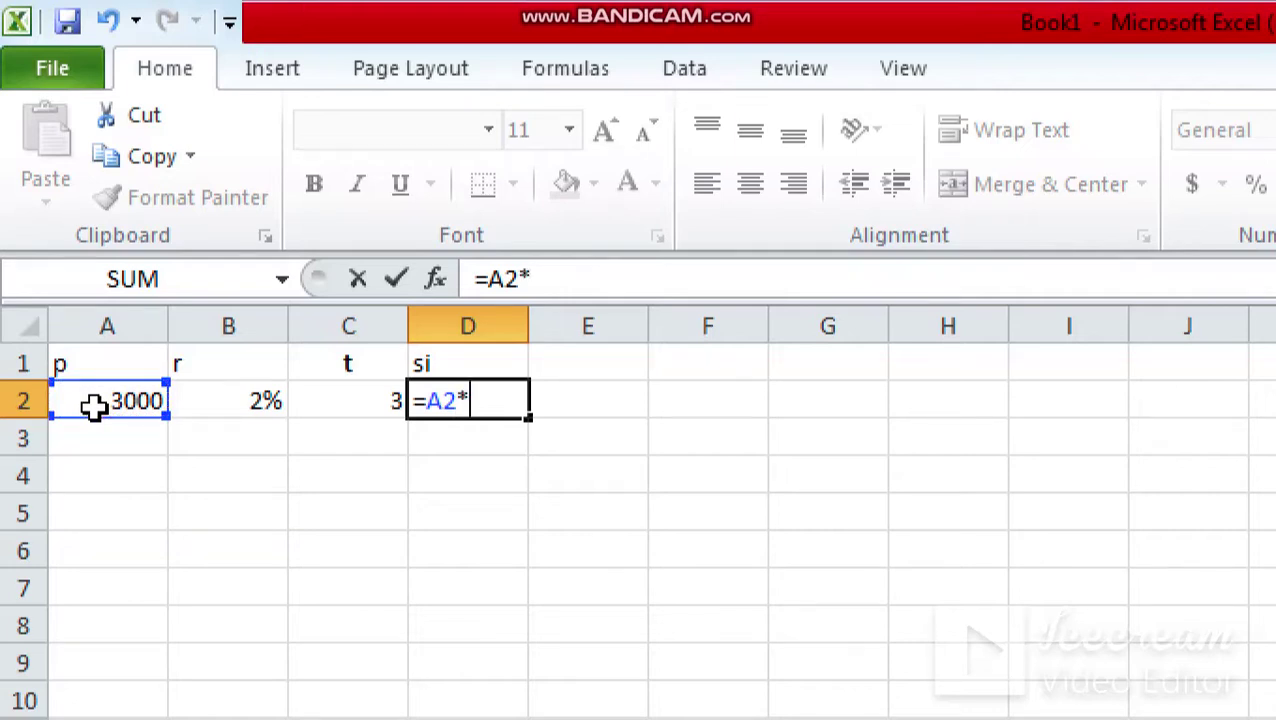
{"action": "left_click", "coordinate": [188, 412]}
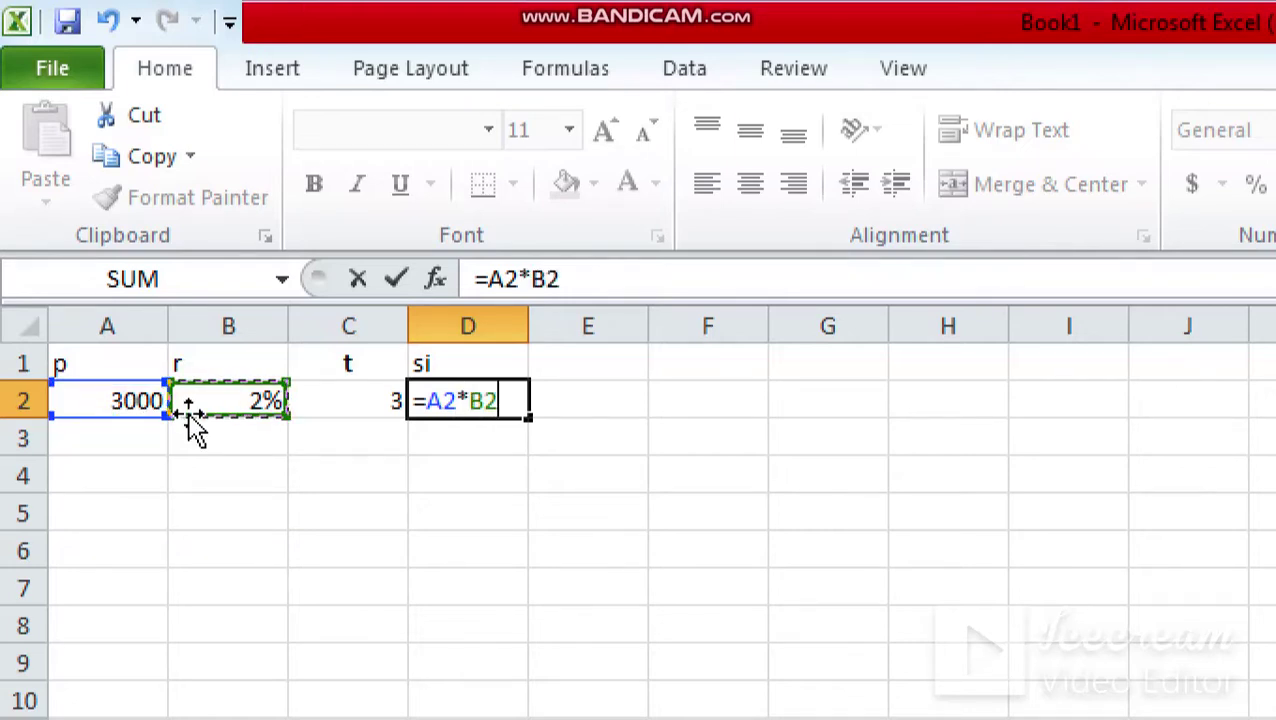
{"action": "type", "text": "*"}
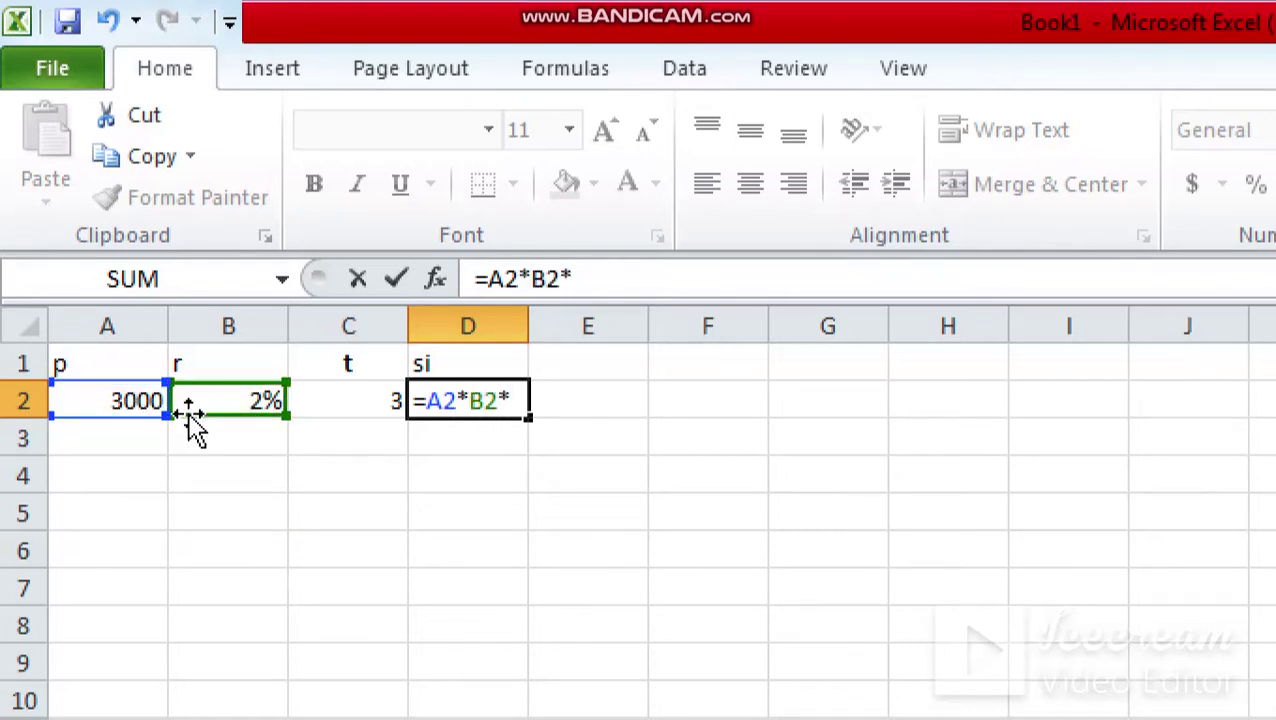
{"action": "left_click", "coordinate": [357, 401]}
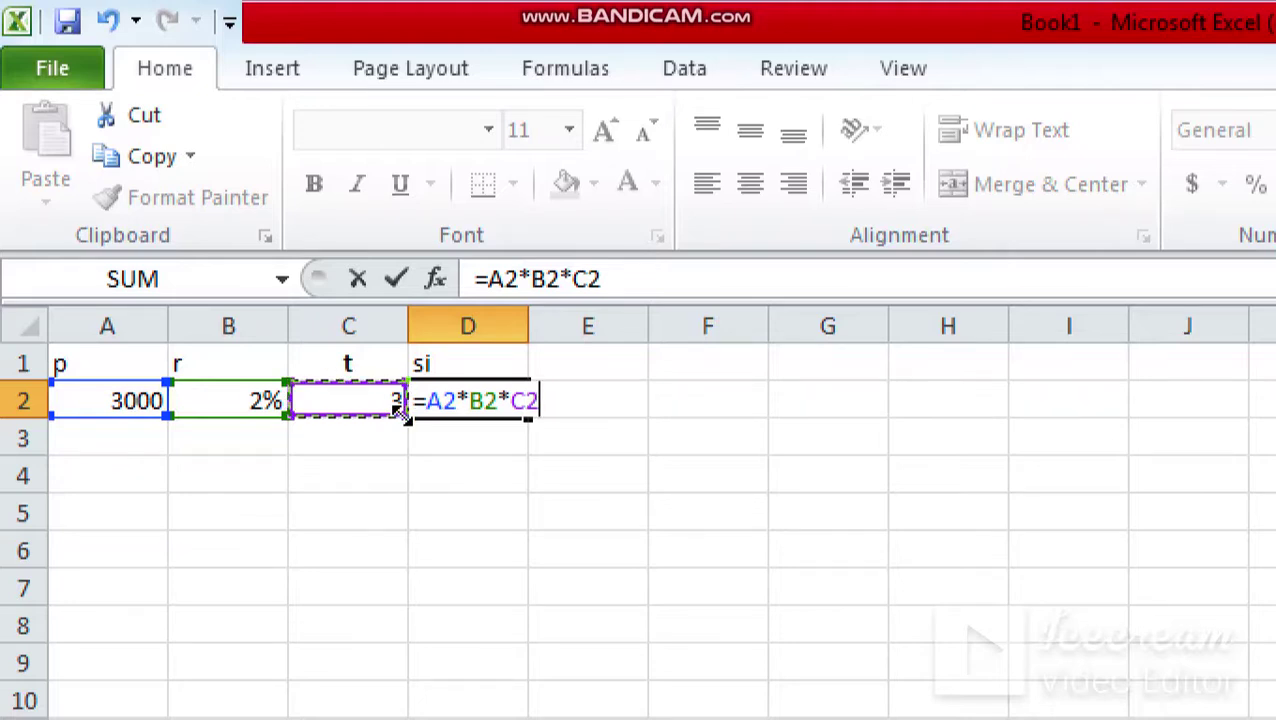
{"action": "key", "text": "Return"}
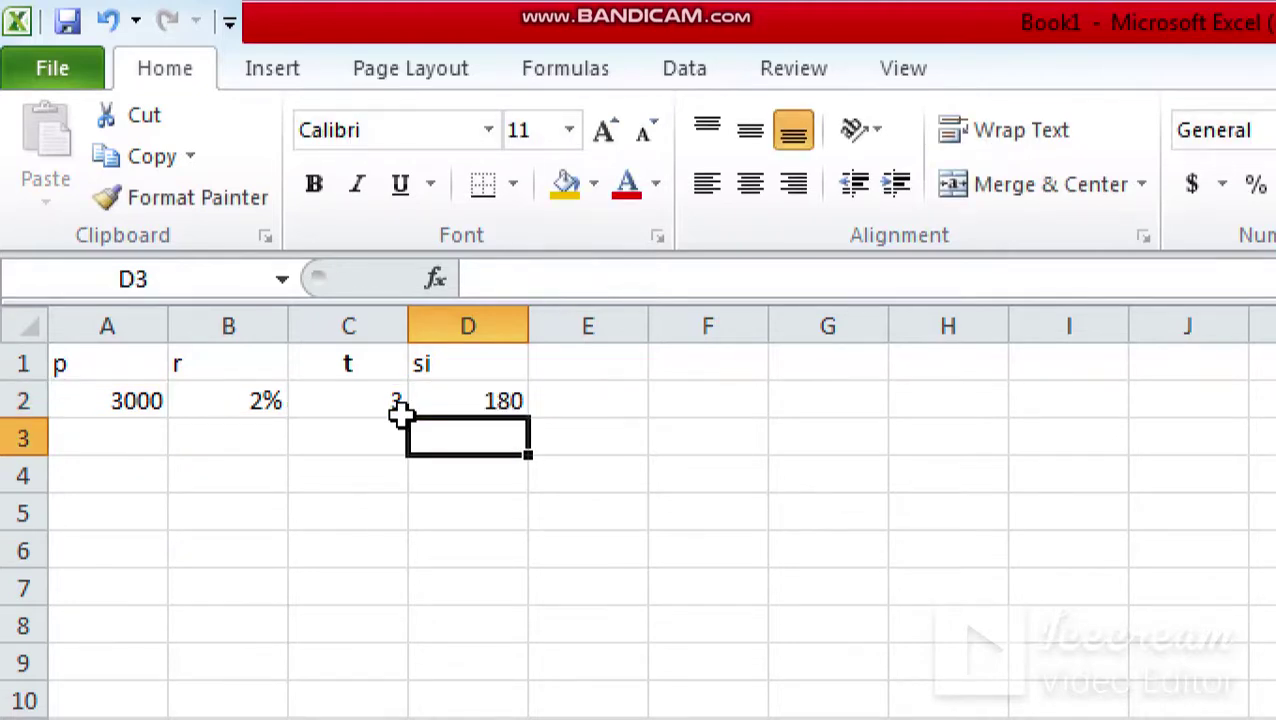
{"action": "left_click", "coordinate": [470, 400]}
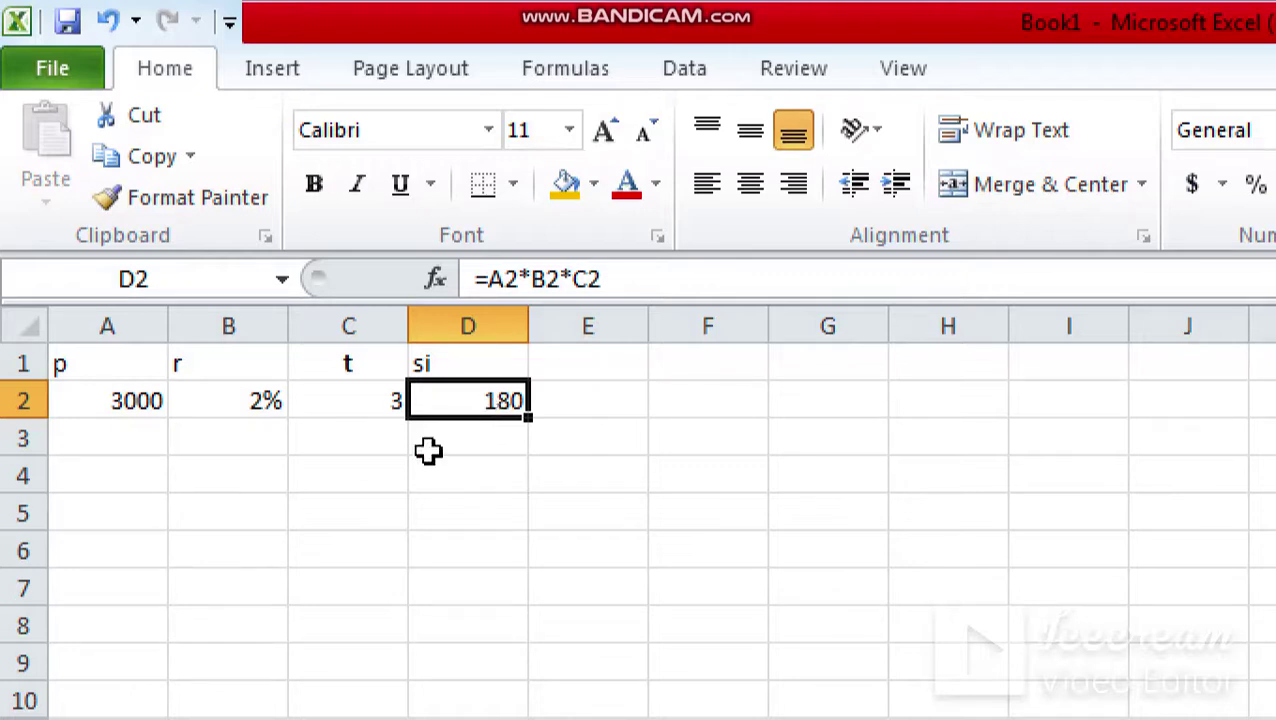
{"action": "scroll", "coordinate": [68, 623], "scroll_direction": "down", "scroll_amount": 1}
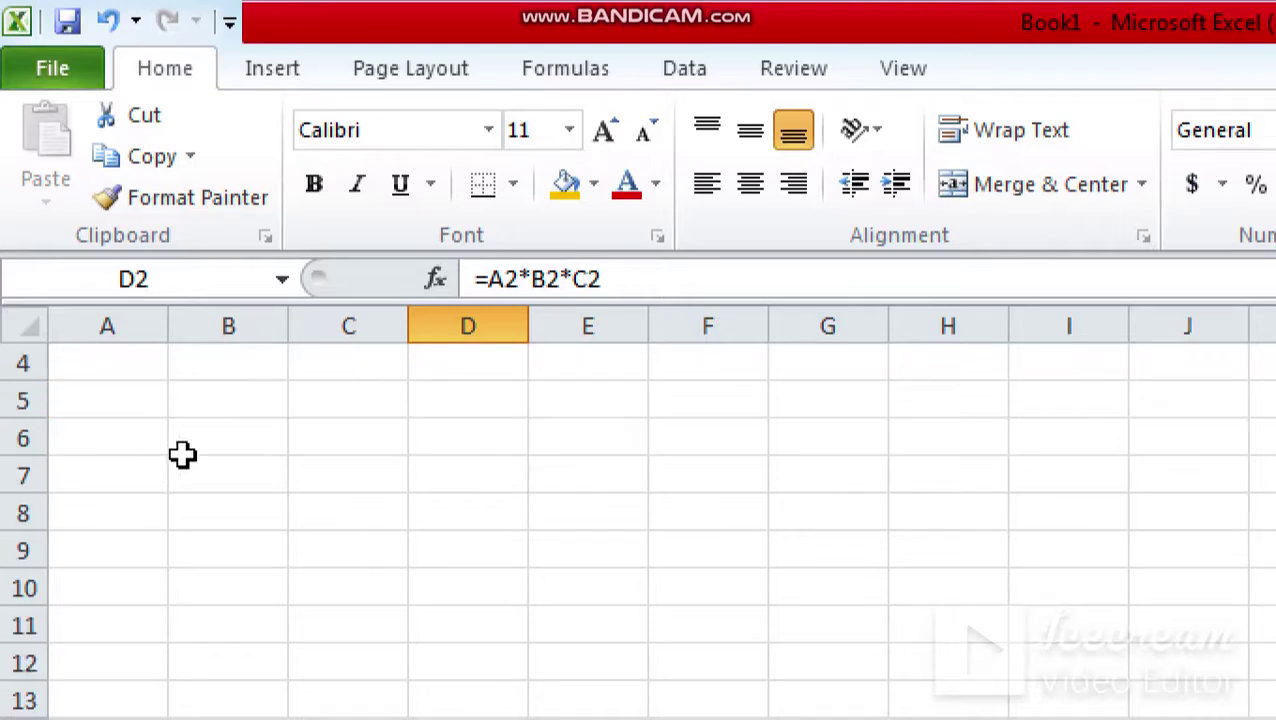
{"action": "scroll", "coordinate": [182, 455], "scroll_direction": "up", "scroll_amount": 1}
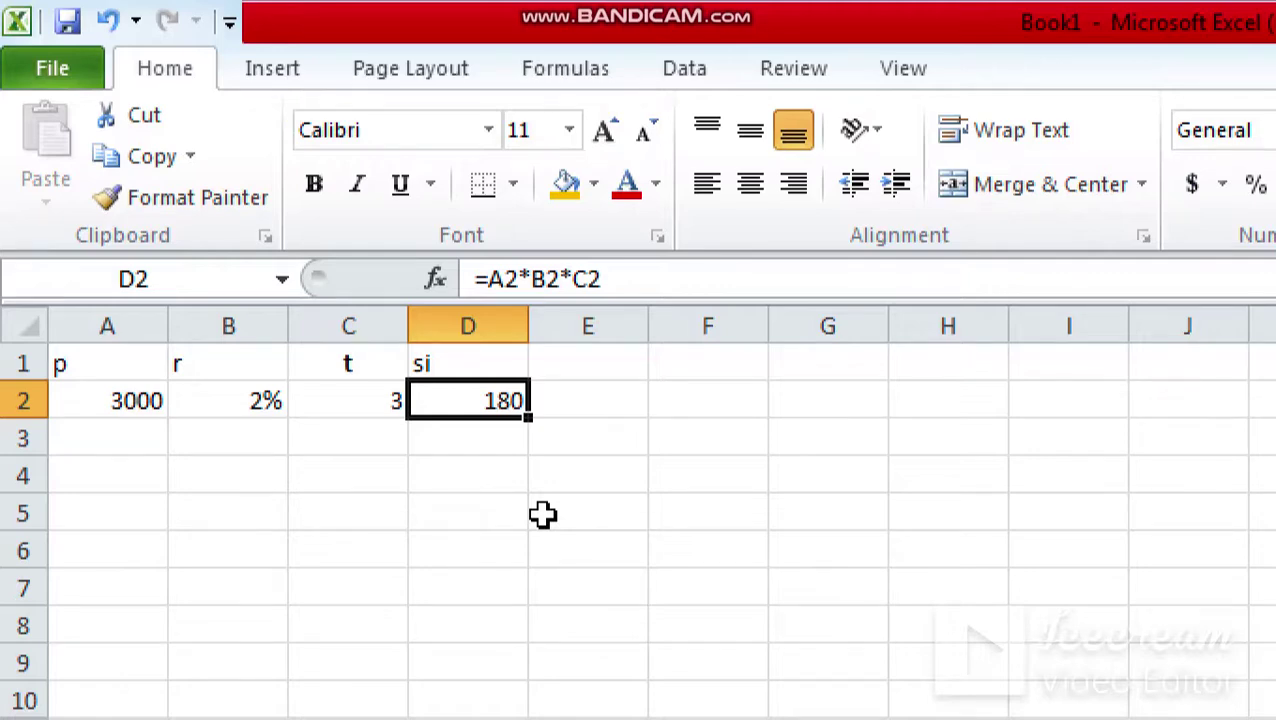
{"action": "key", "text": "alt"}
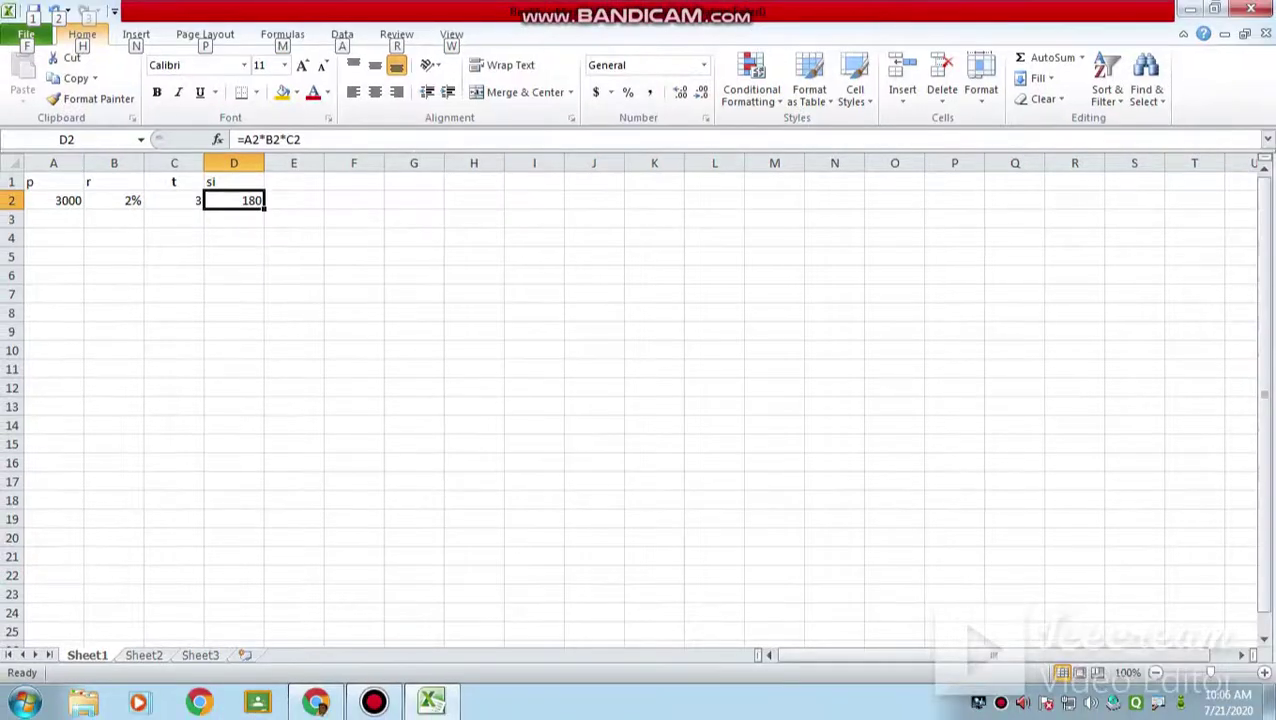
{"action": "left_click", "coordinate": [373, 702]}
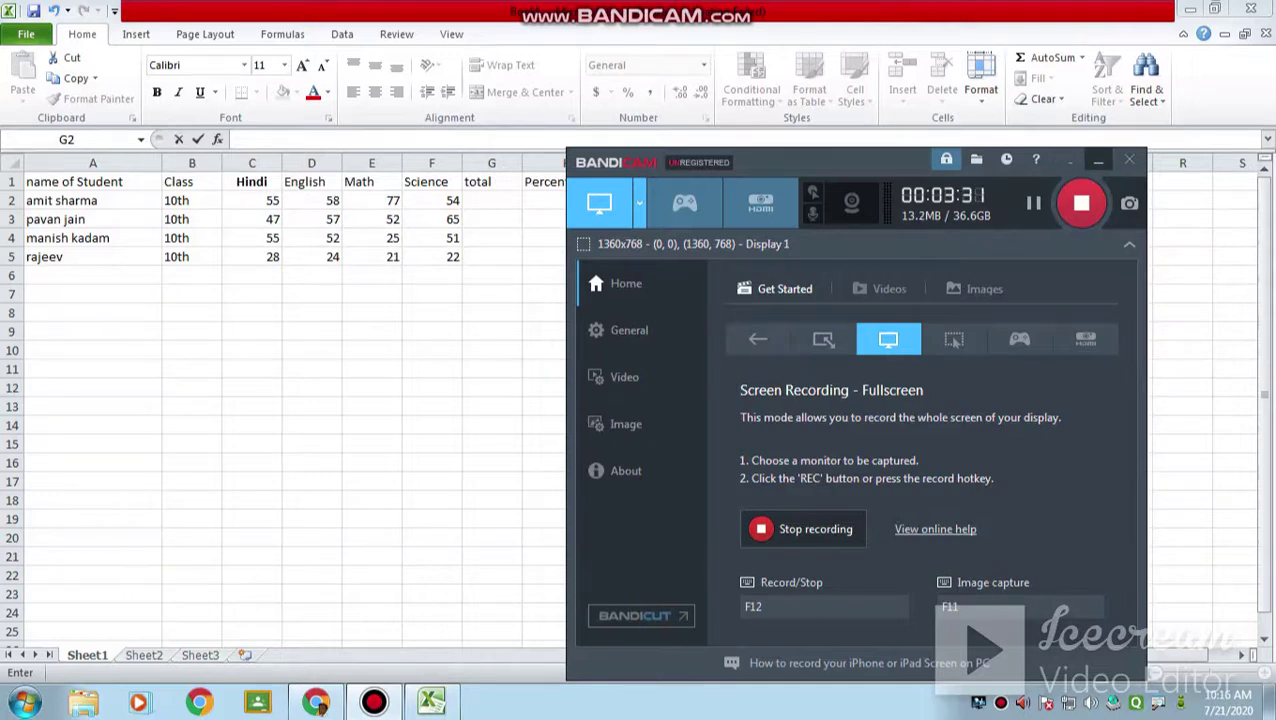
{"action": "left_click", "coordinate": [1098, 160]}
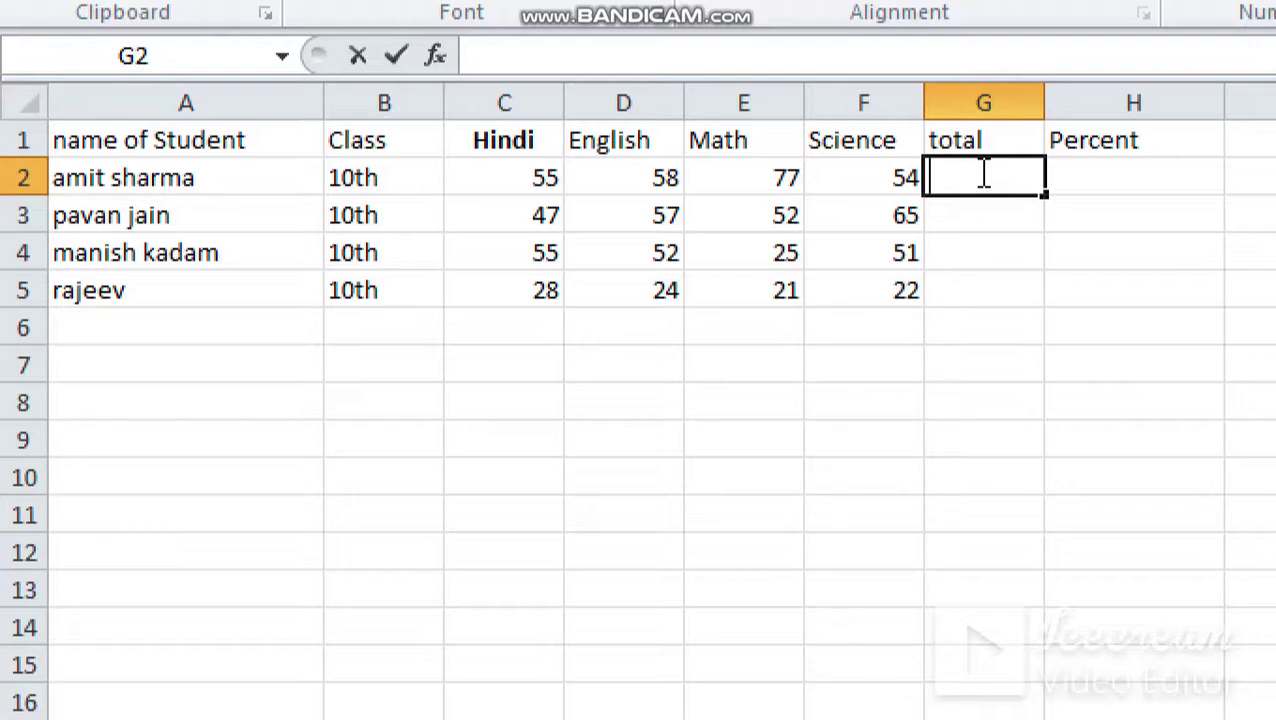
Step: Calculate the first student's total in G2 with =C2+D2+E2+F2 and fill the formula down to G5
{"action": "type", "text": "="}
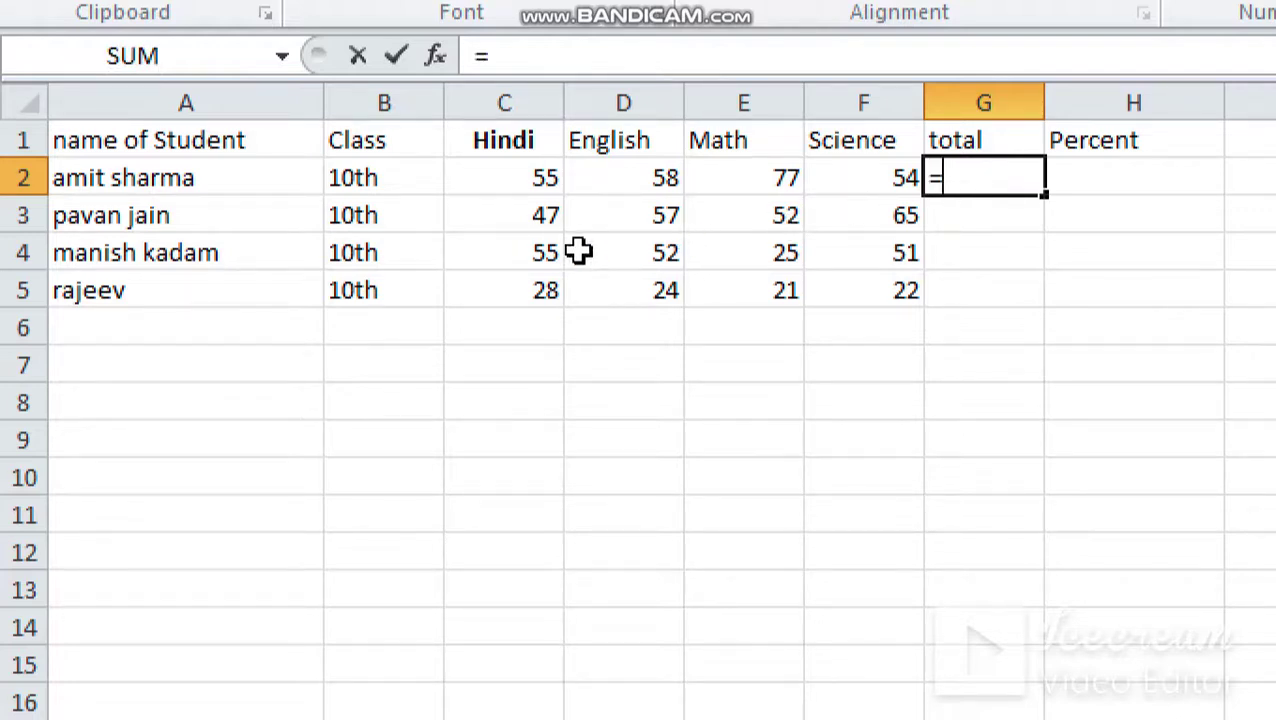
{"action": "left_click", "coordinate": [507, 183]}
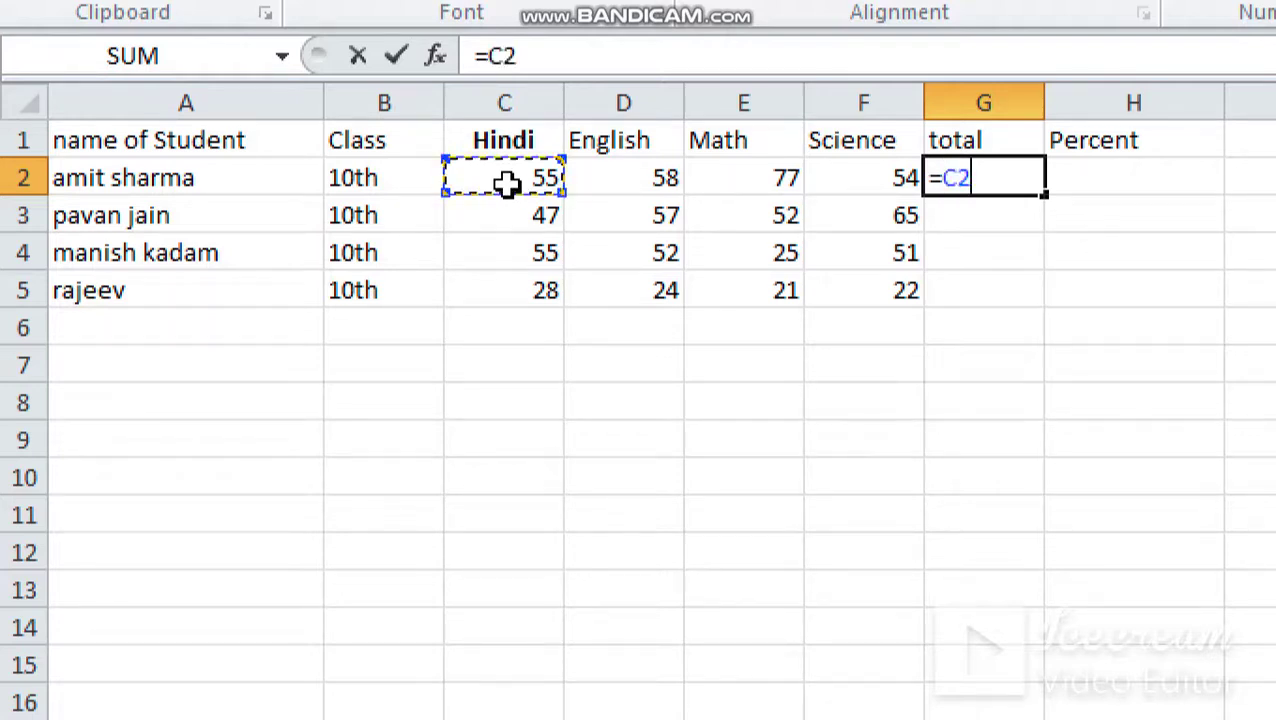
{"action": "type", "text": "+"}
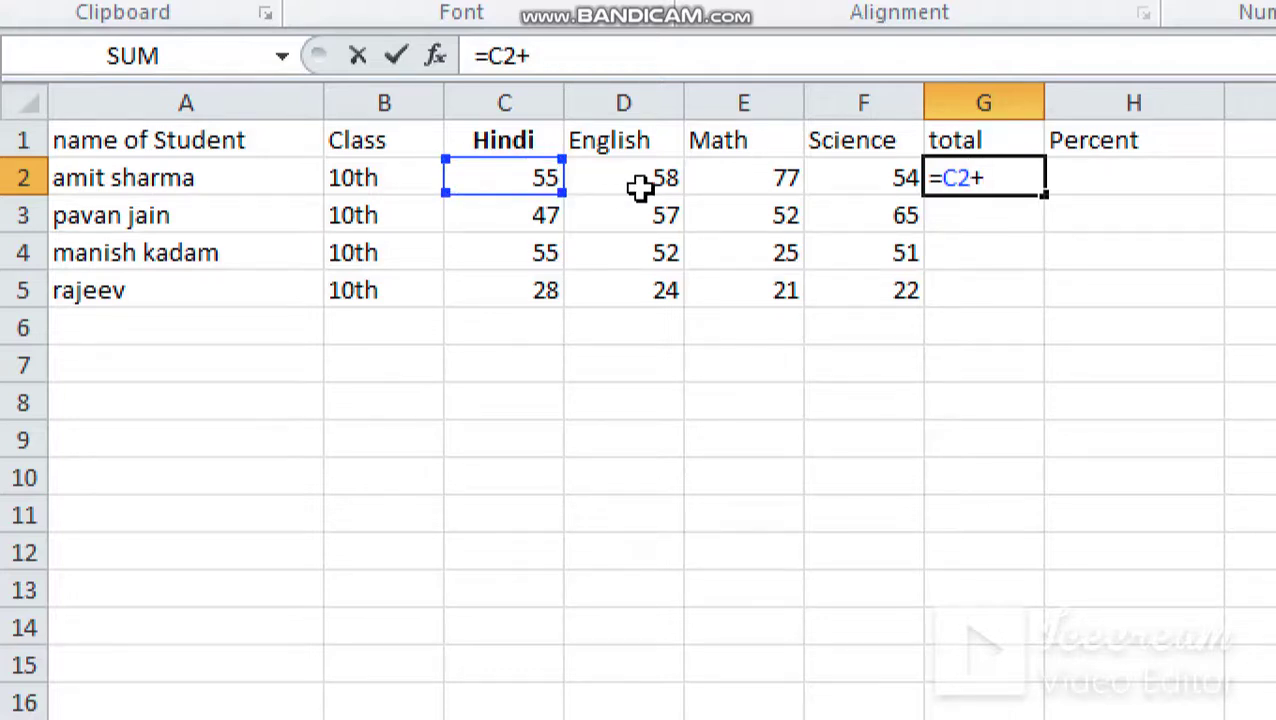
{"action": "left_click", "coordinate": [640, 188]}
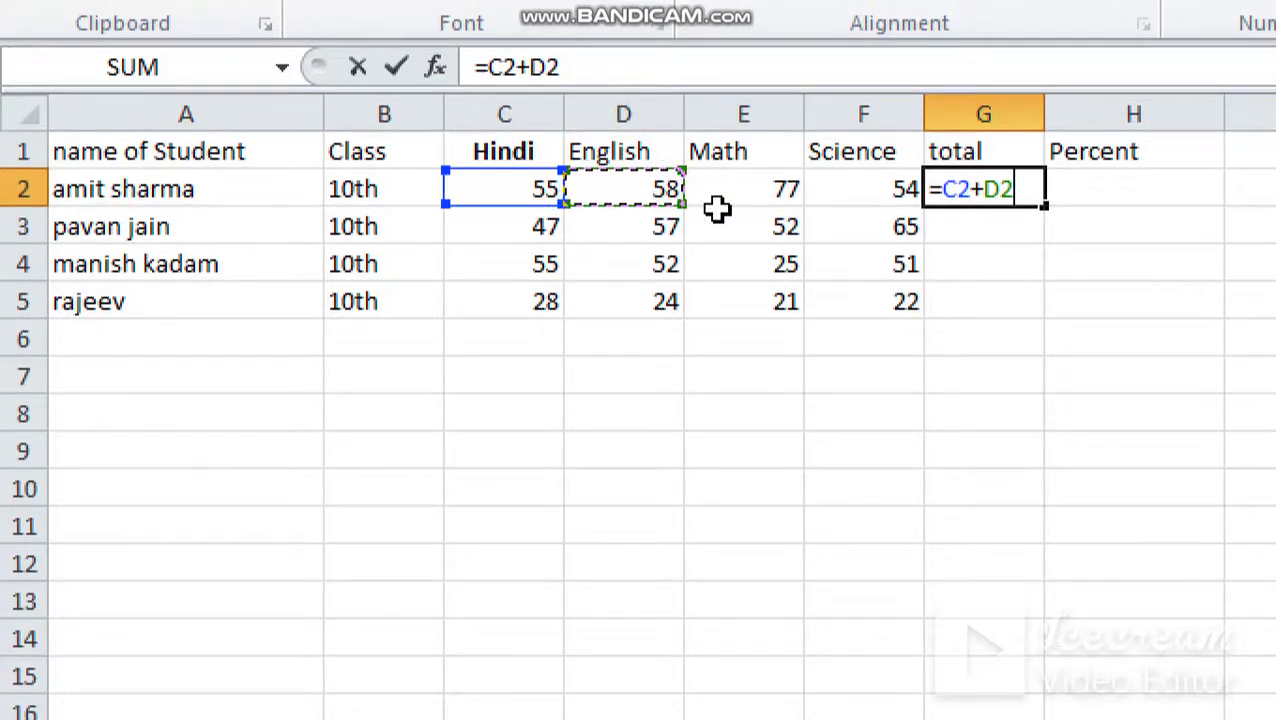
{"action": "type", "text": "+"}
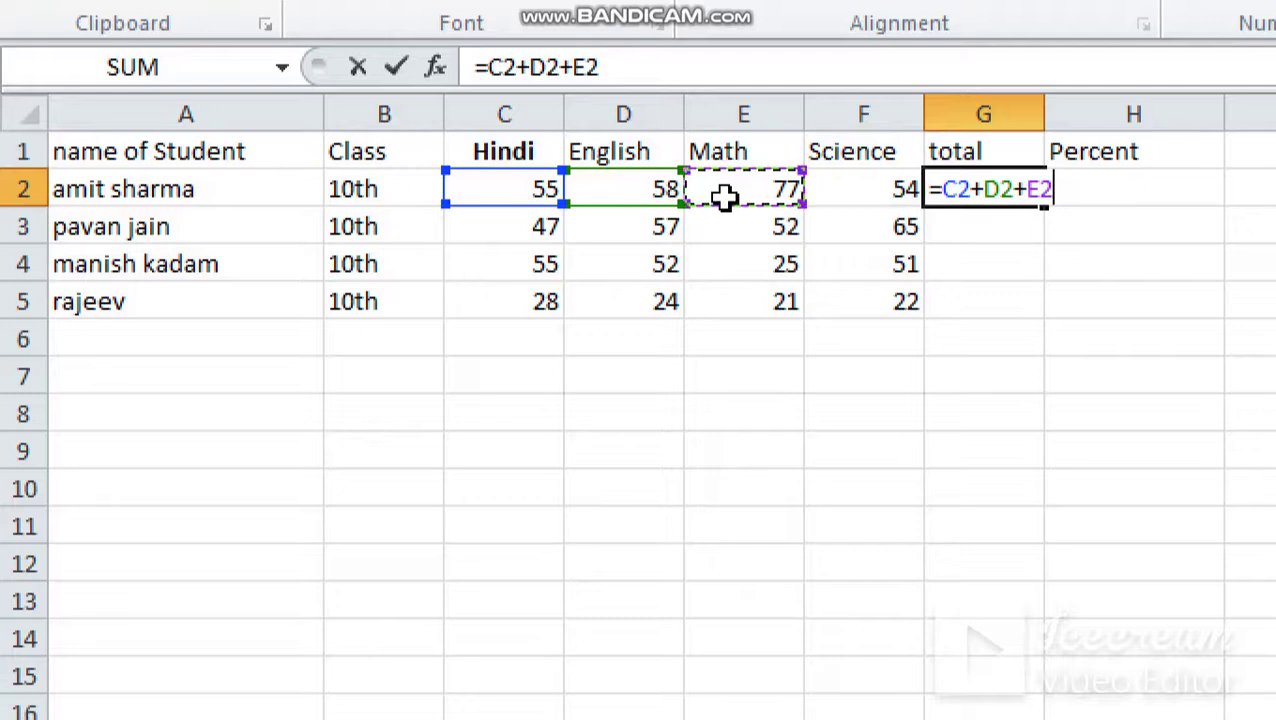
{"action": "type", "text": "+"}
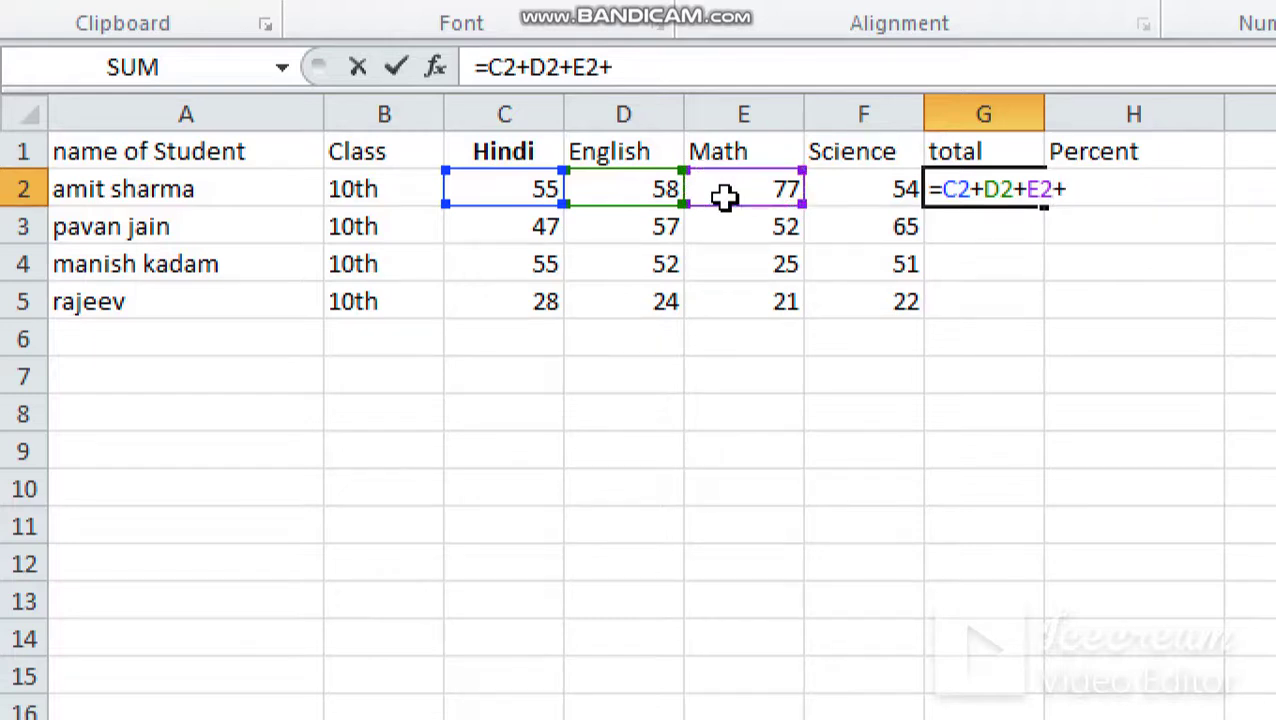
{"action": "left_click", "coordinate": [850, 196]}
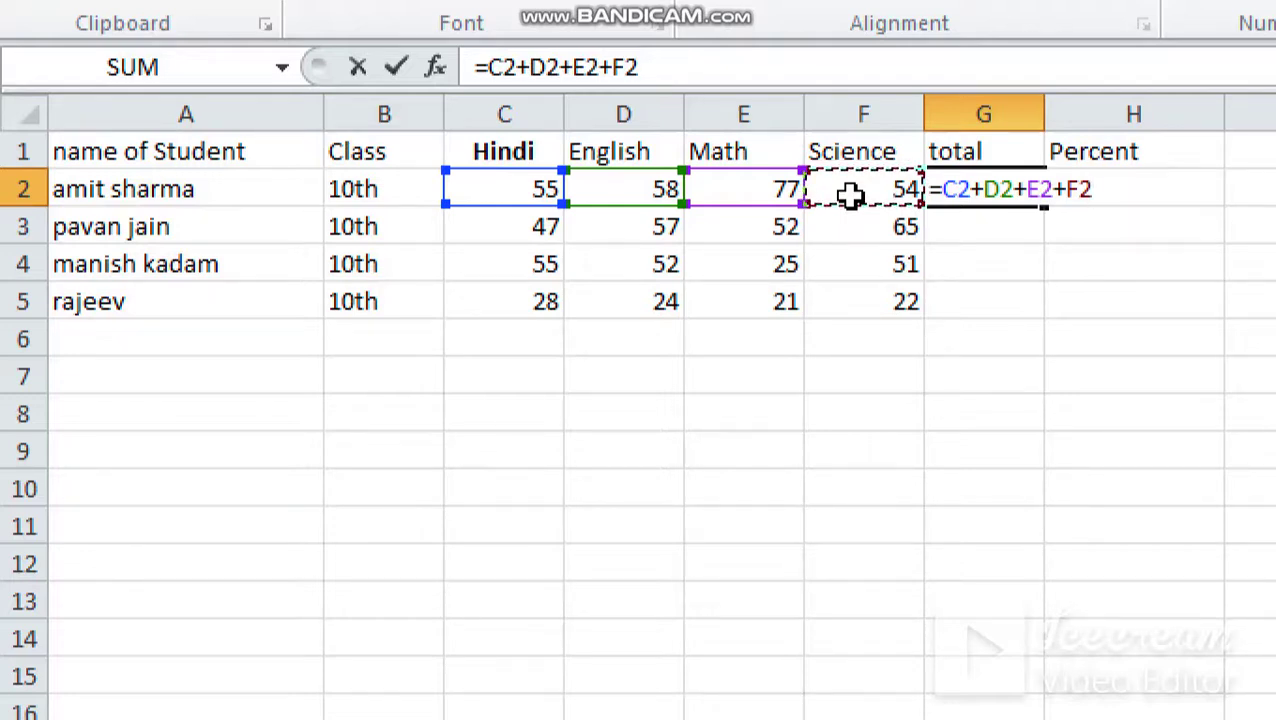
{"action": "key", "text": "Return"}
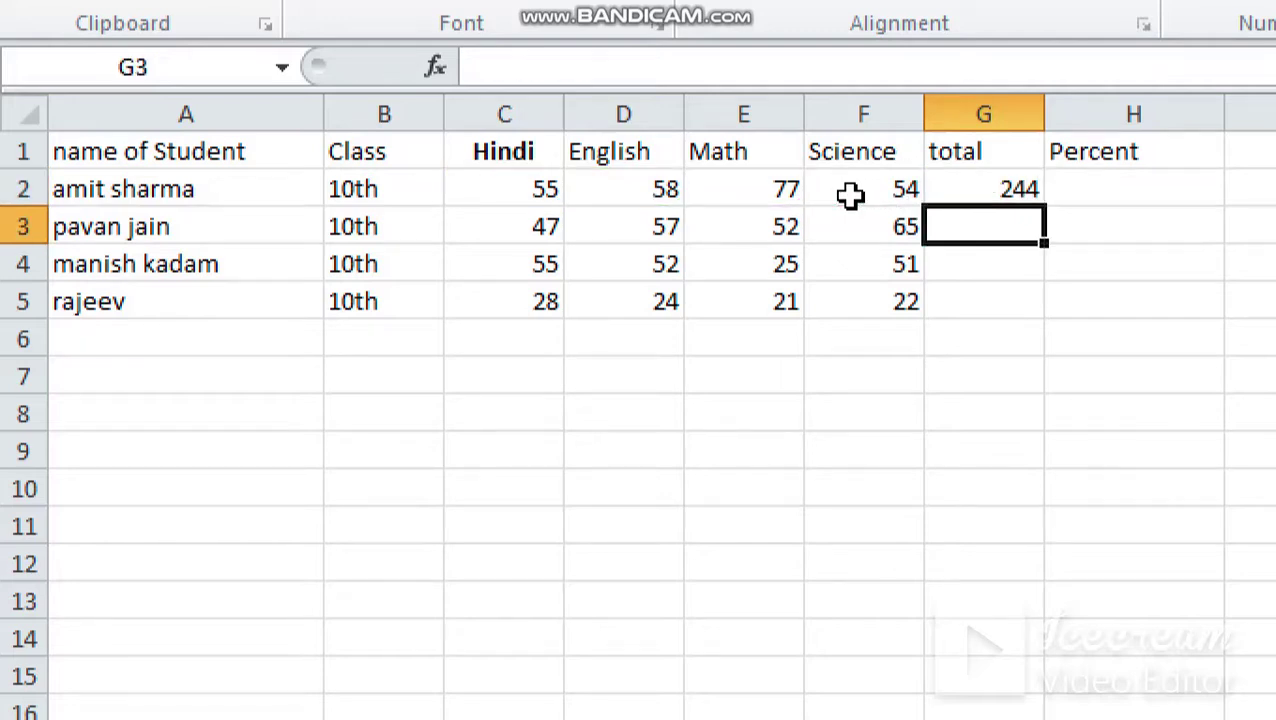
{"action": "left_click", "coordinate": [990, 189]}
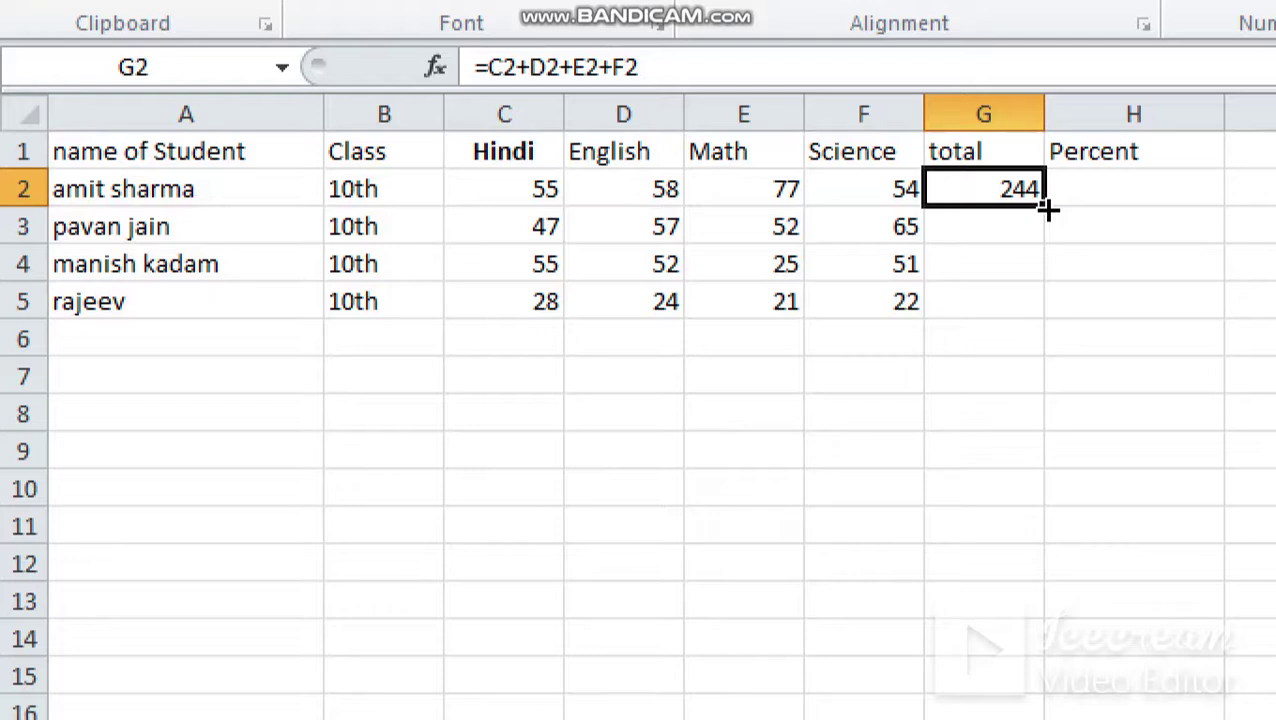
{"action": "left_click_drag", "start_coordinate": [1048, 208], "coordinate": [1040, 332]}
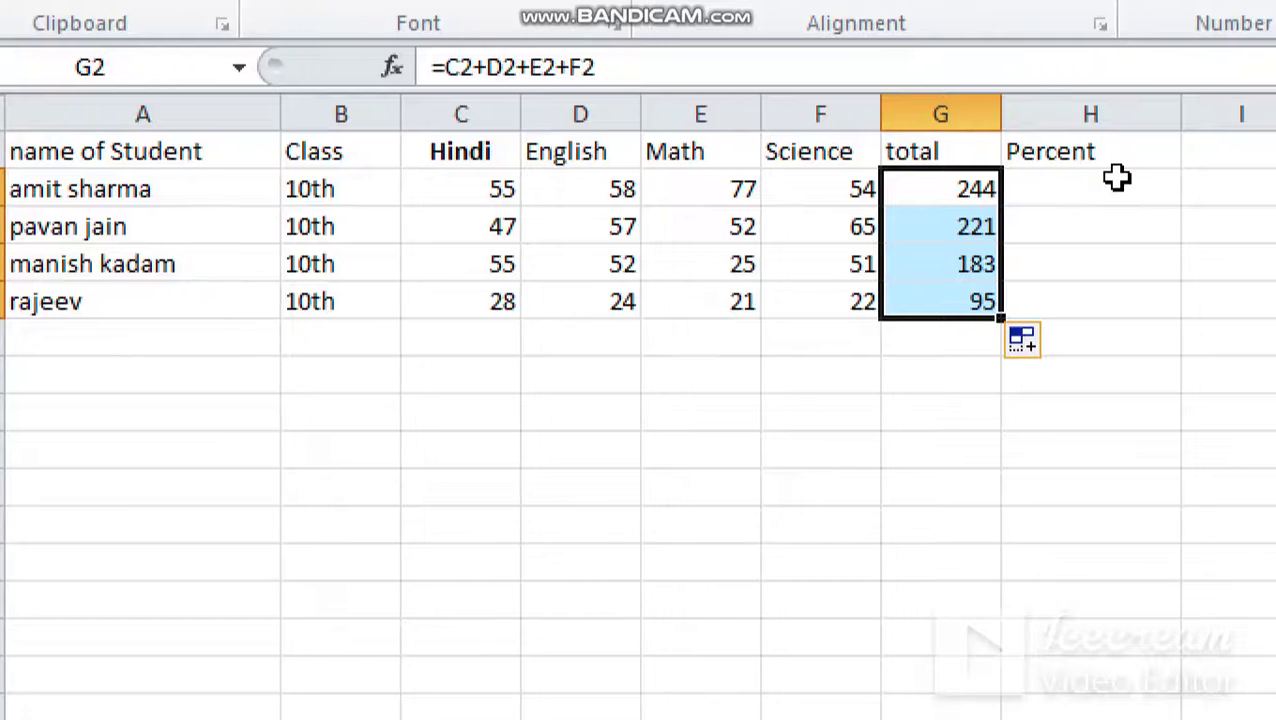
Step: Calculate the first student's percentage in H2 with =G2/4 and fill the formula down to H5
{"action": "left_click", "coordinate": [1153, 184]}
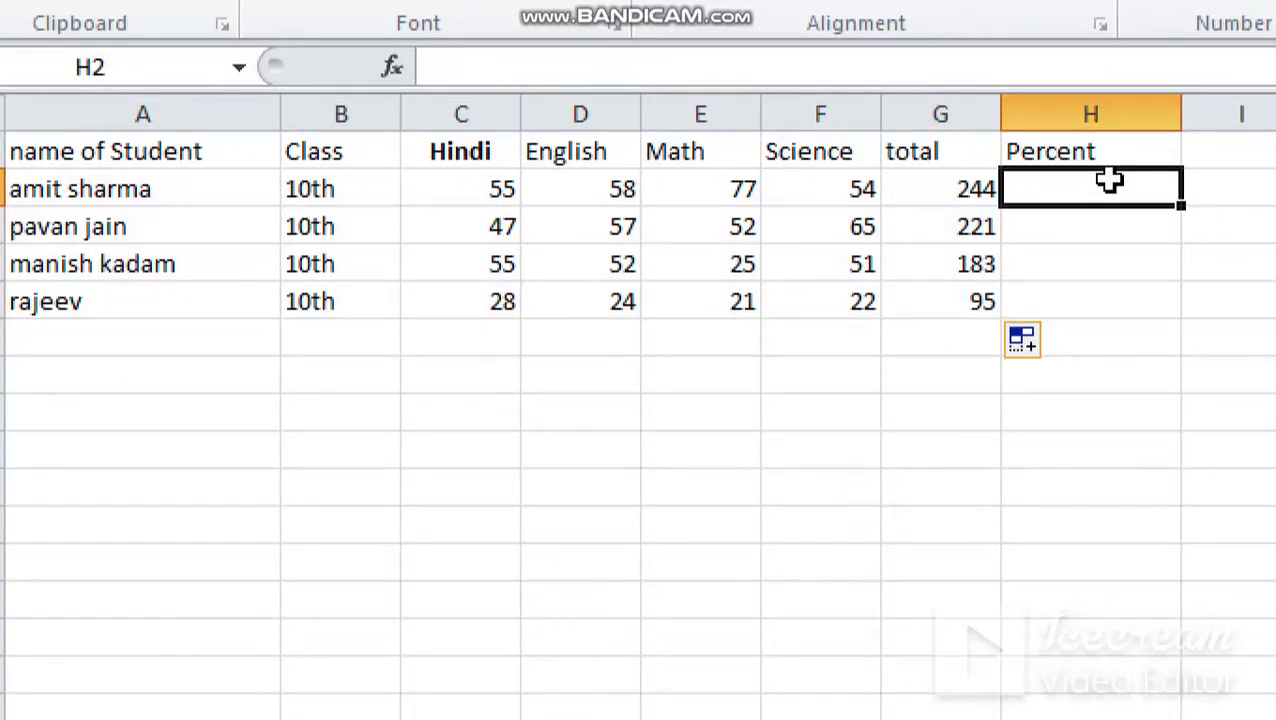
{"action": "type", "text": "="}
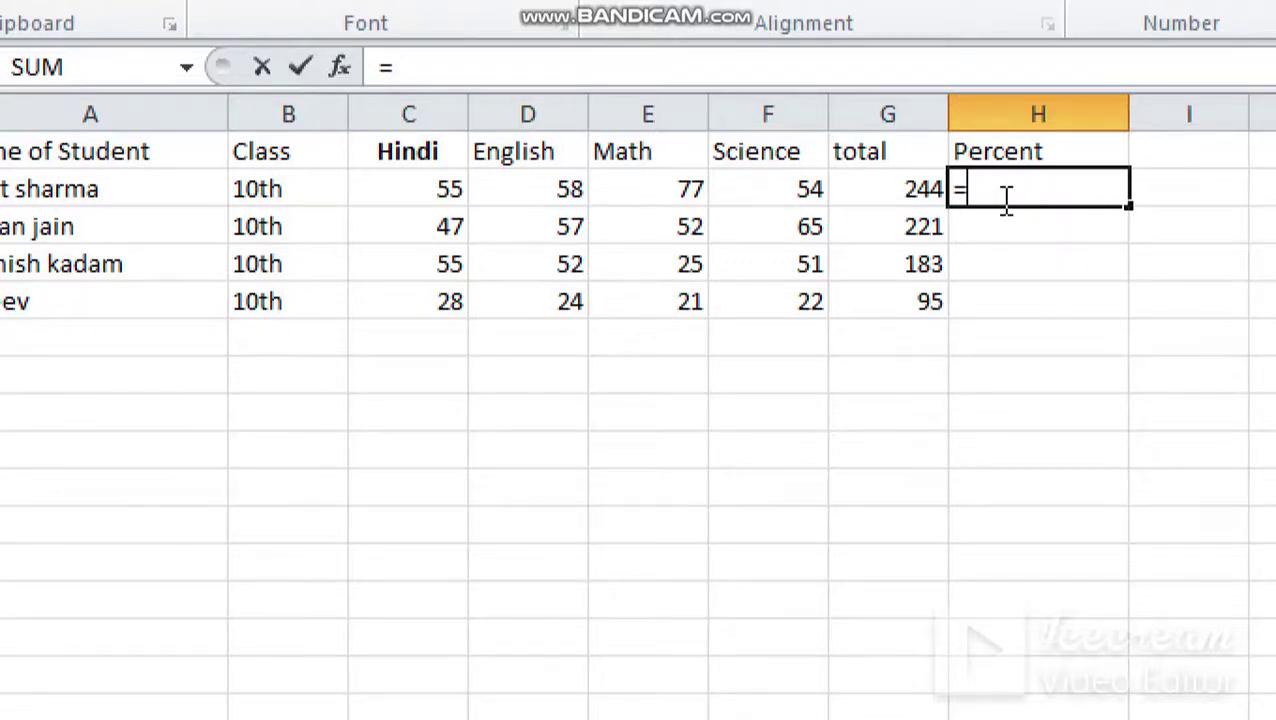
{"action": "left_click", "coordinate": [890, 197]}
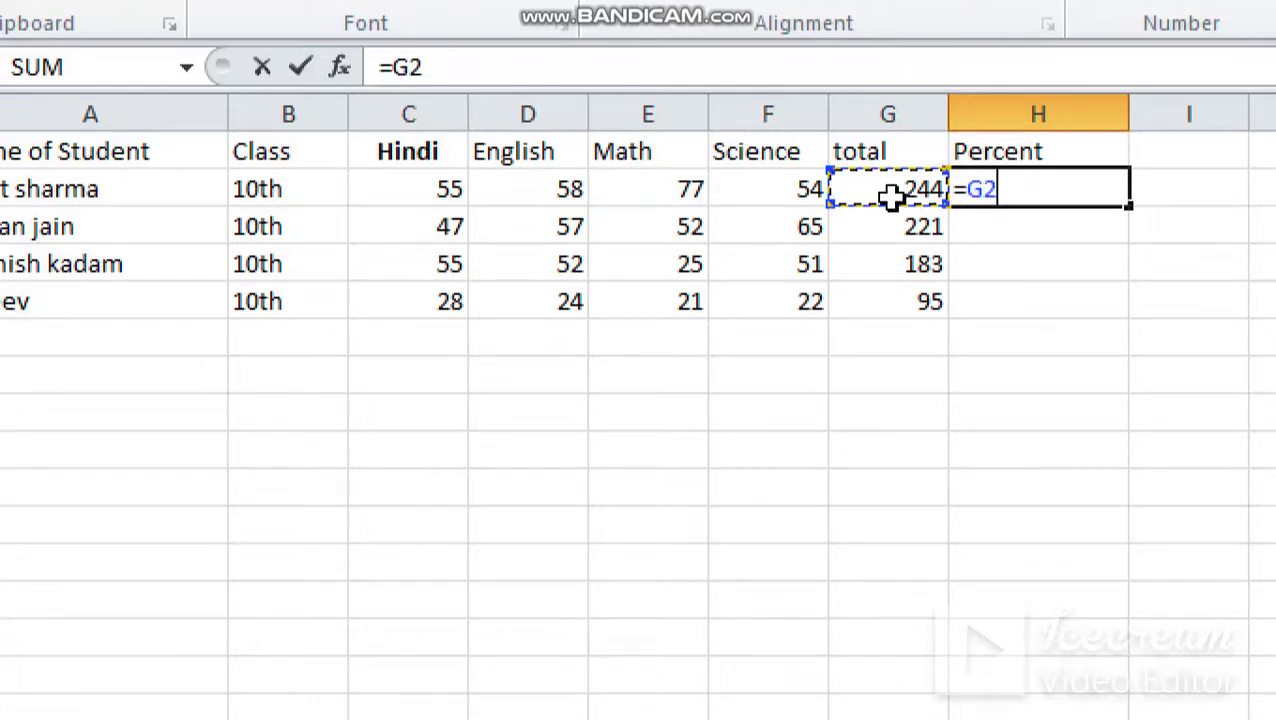
{"action": "type", "text": "/"}
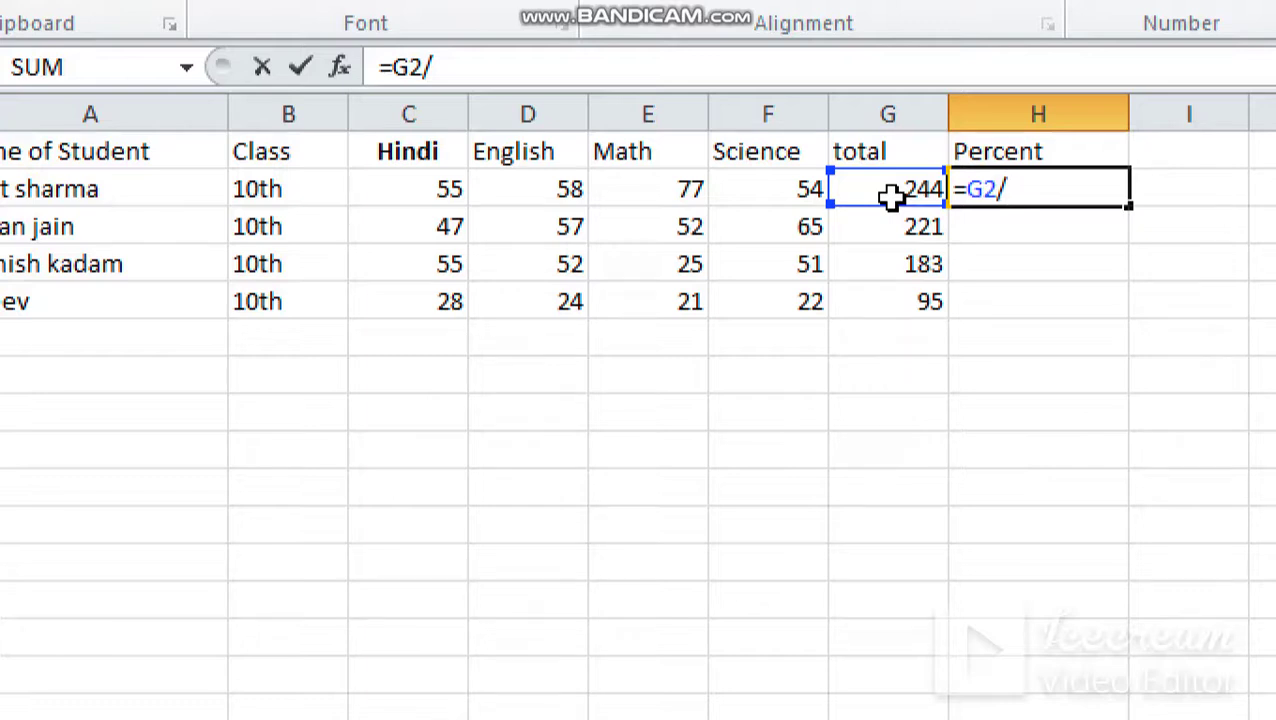
{"action": "type", "text": "4"}
{"action": "key", "text": "Return"}
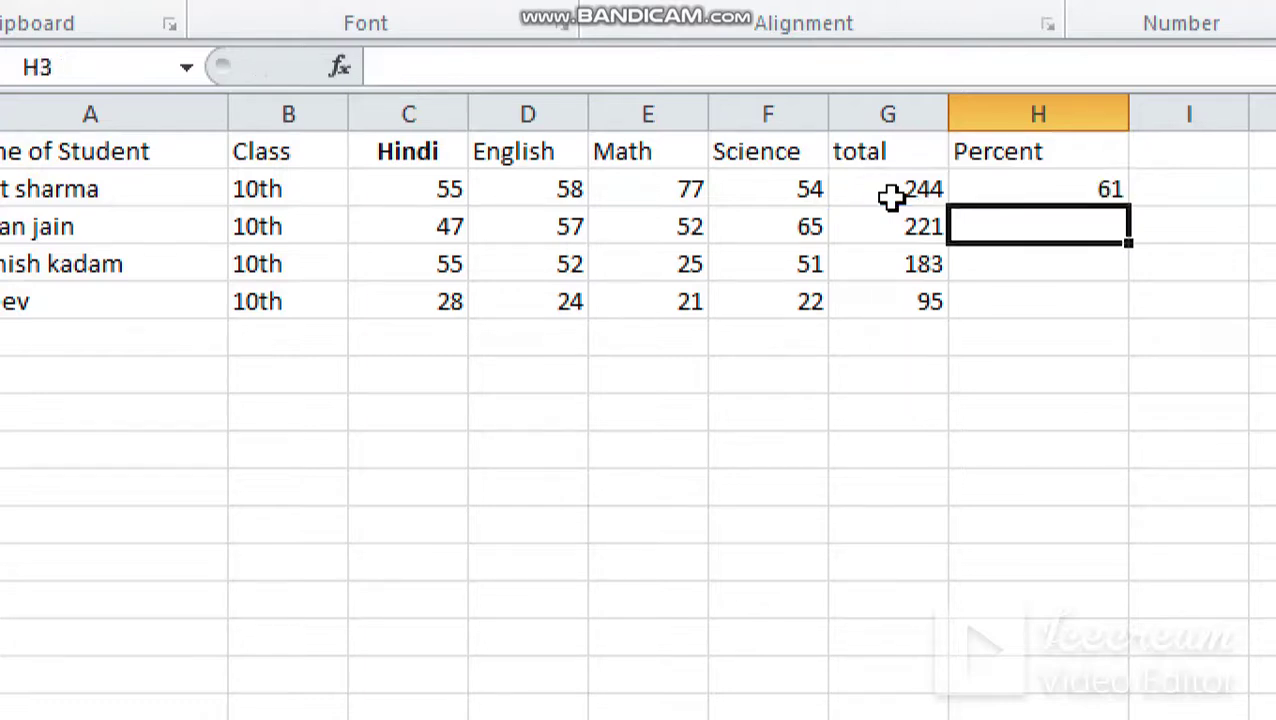
{"action": "left_click", "coordinate": [1049, 188]}
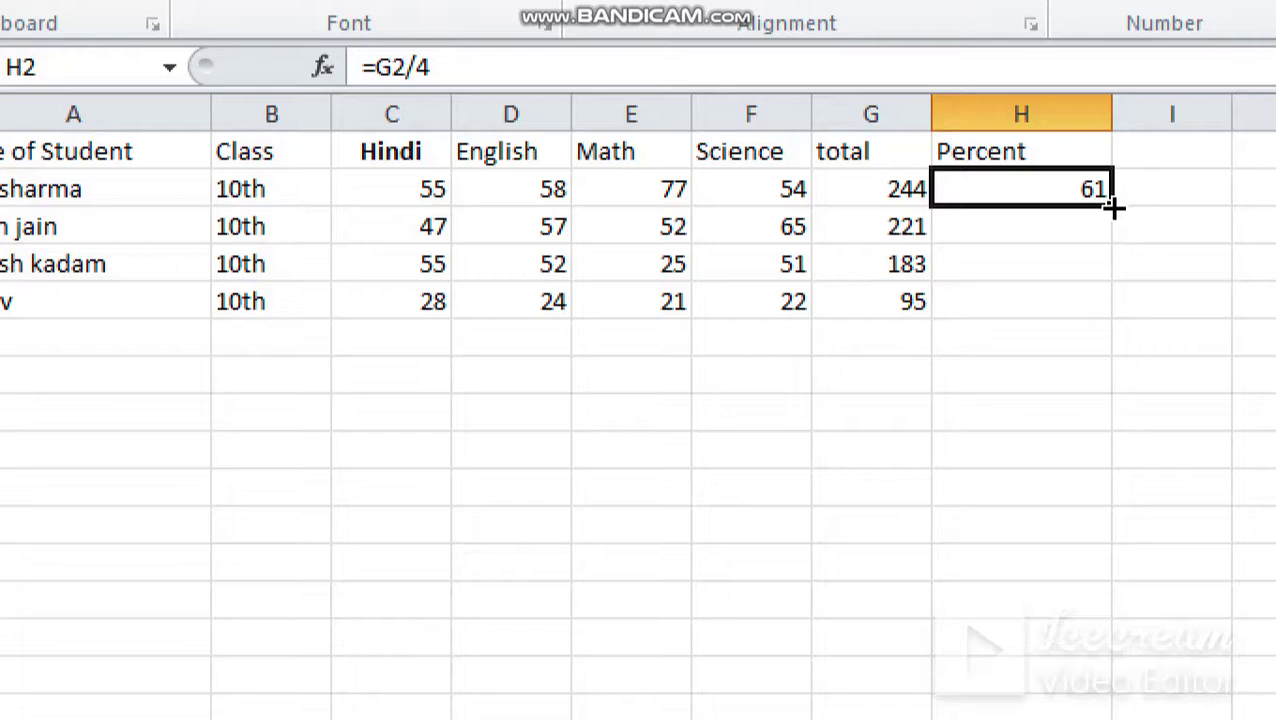
{"action": "left_click_drag", "start_coordinate": [1113, 206], "coordinate": [1116, 312]}
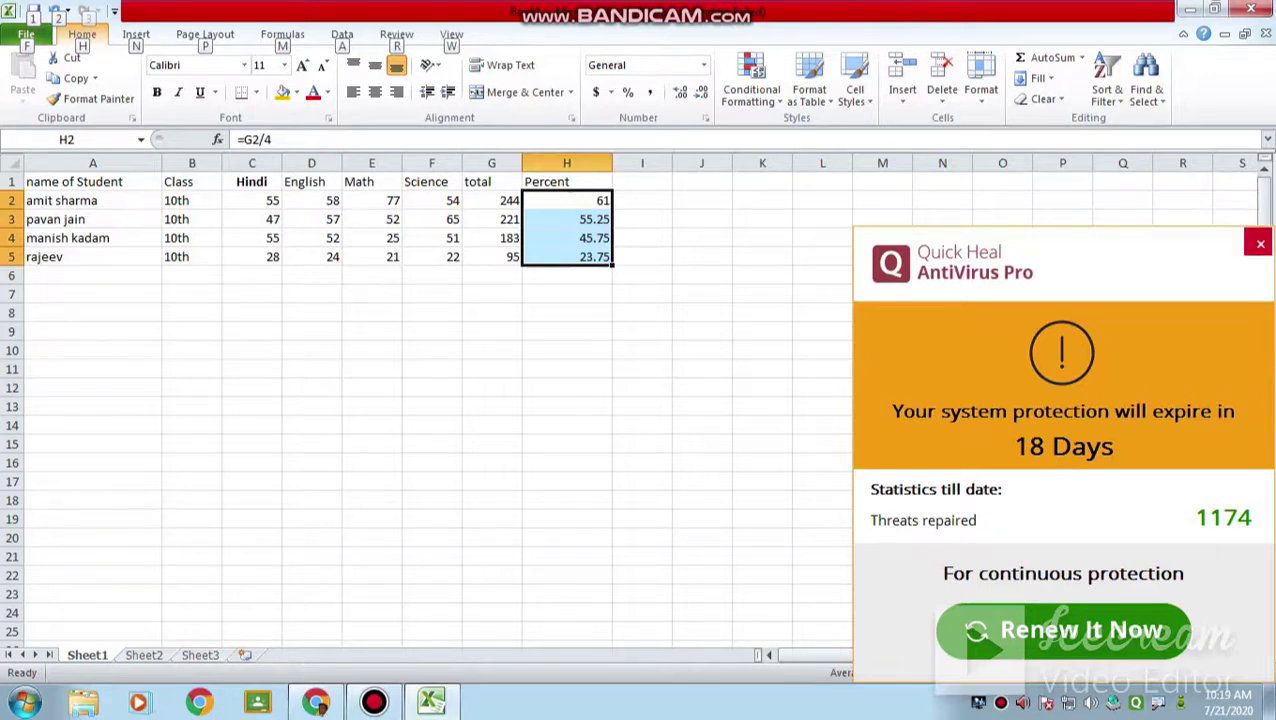
Step: Dismiss the antivirus expiry notice and save the workbook under the file name student list
{"action": "left_click", "coordinate": [1260, 244]}
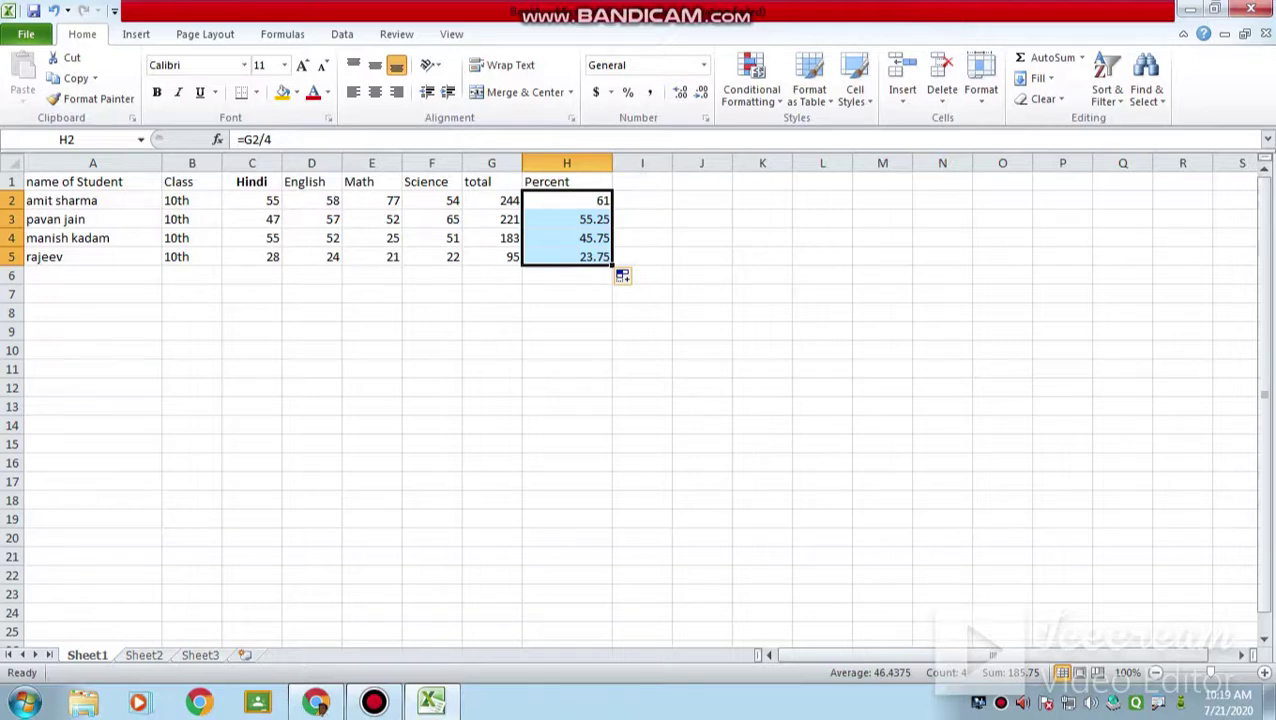
{"action": "key", "text": "alt+f"}
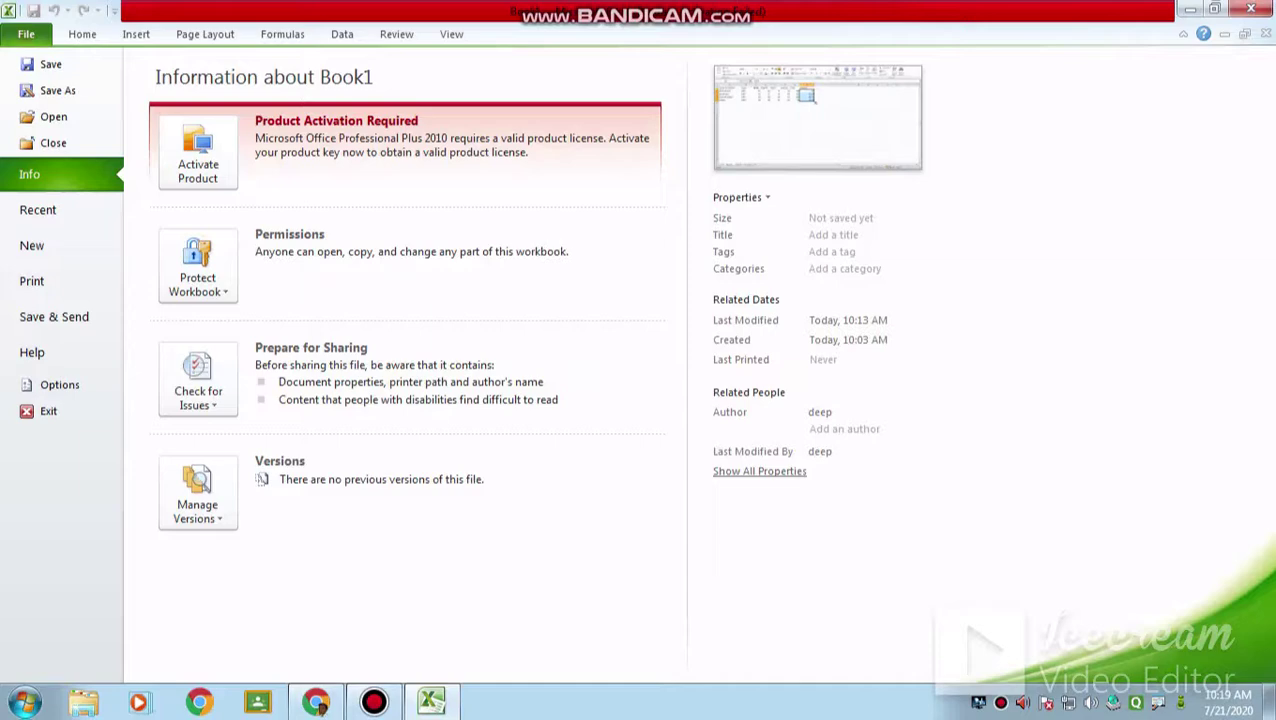
{"action": "key", "text": "Escape"}
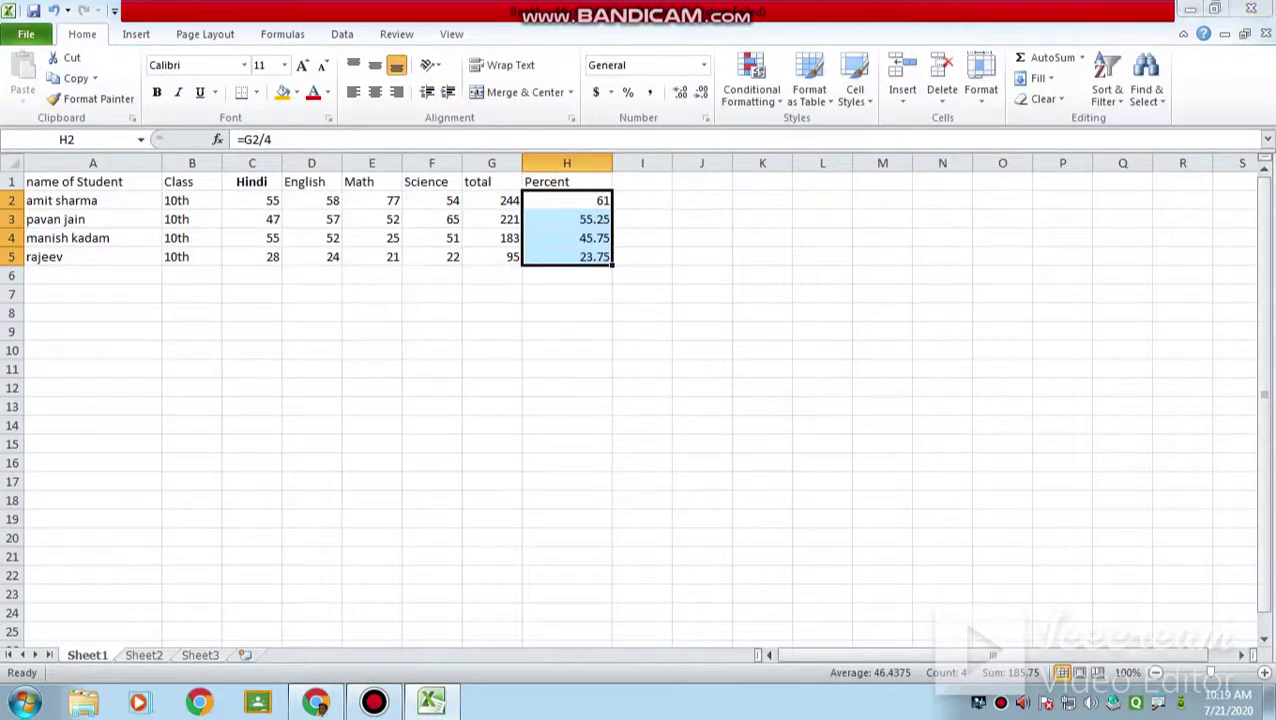
{"action": "key", "text": "ctrl+s"}
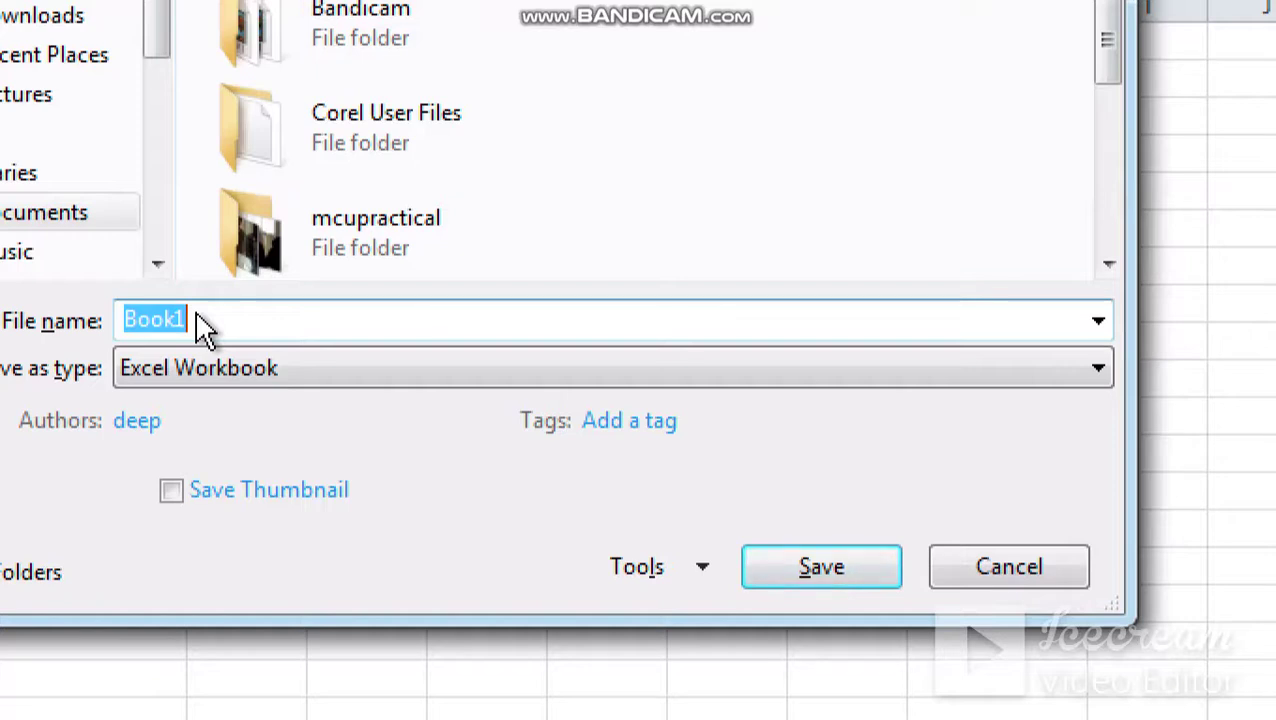
{"action": "left_click", "coordinate": [202, 318]}
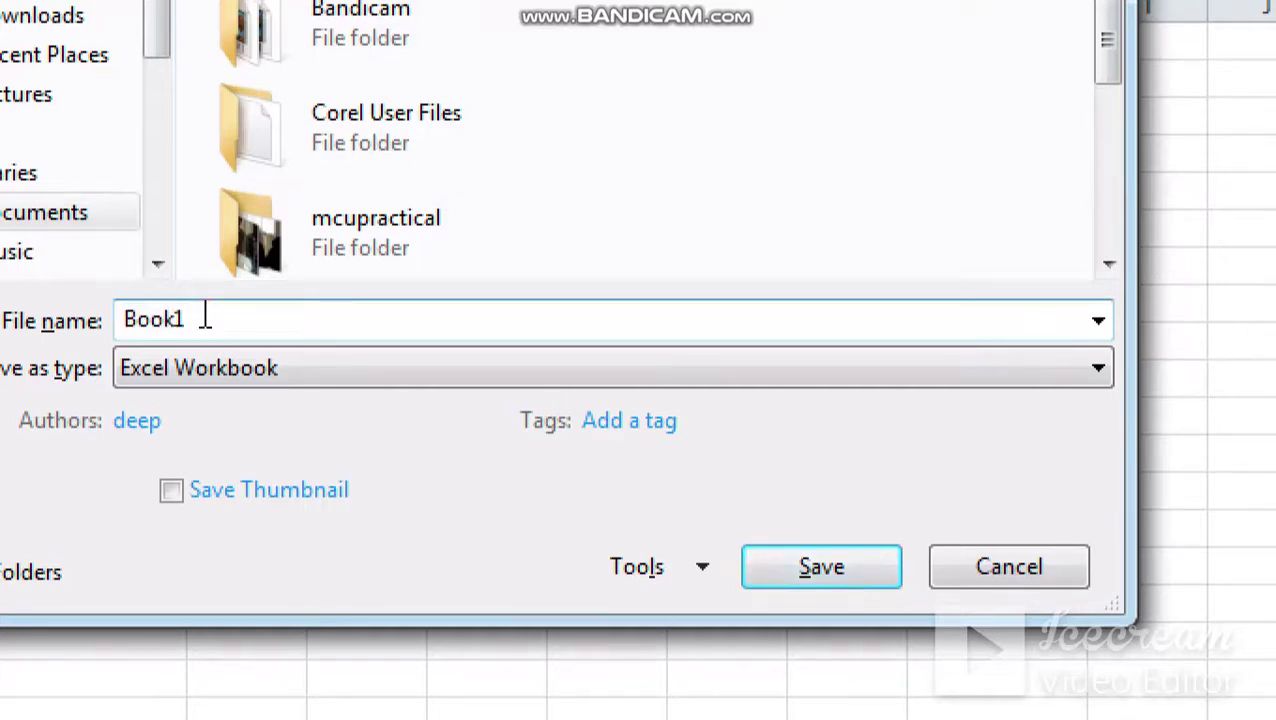
{"action": "key", "text": "BackSpace"}
{"action": "key", "text": "BackSpace"}
{"action": "key", "text": "BackSpace"}
{"action": "key", "text": "BackSpace"}
{"action": "key", "text": "BackSpace"}
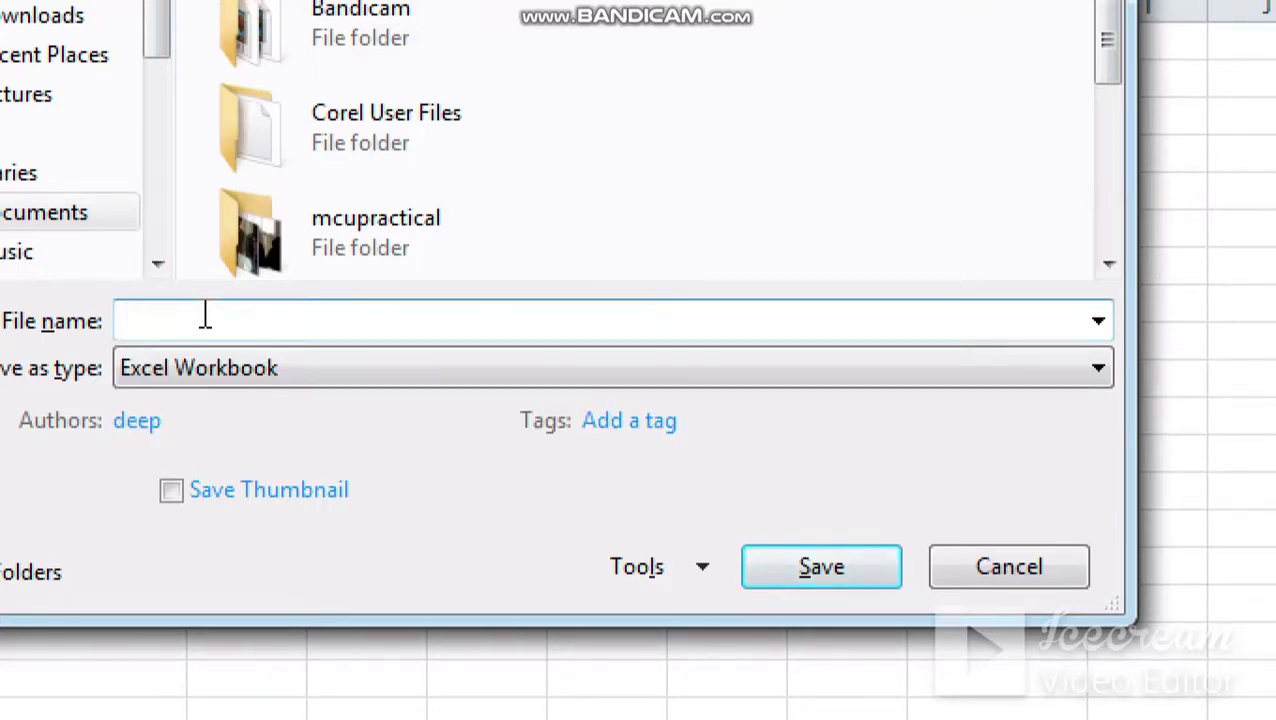
{"action": "type", "text": "student list"}
{"action": "left_click", "coordinate": [815, 562]}
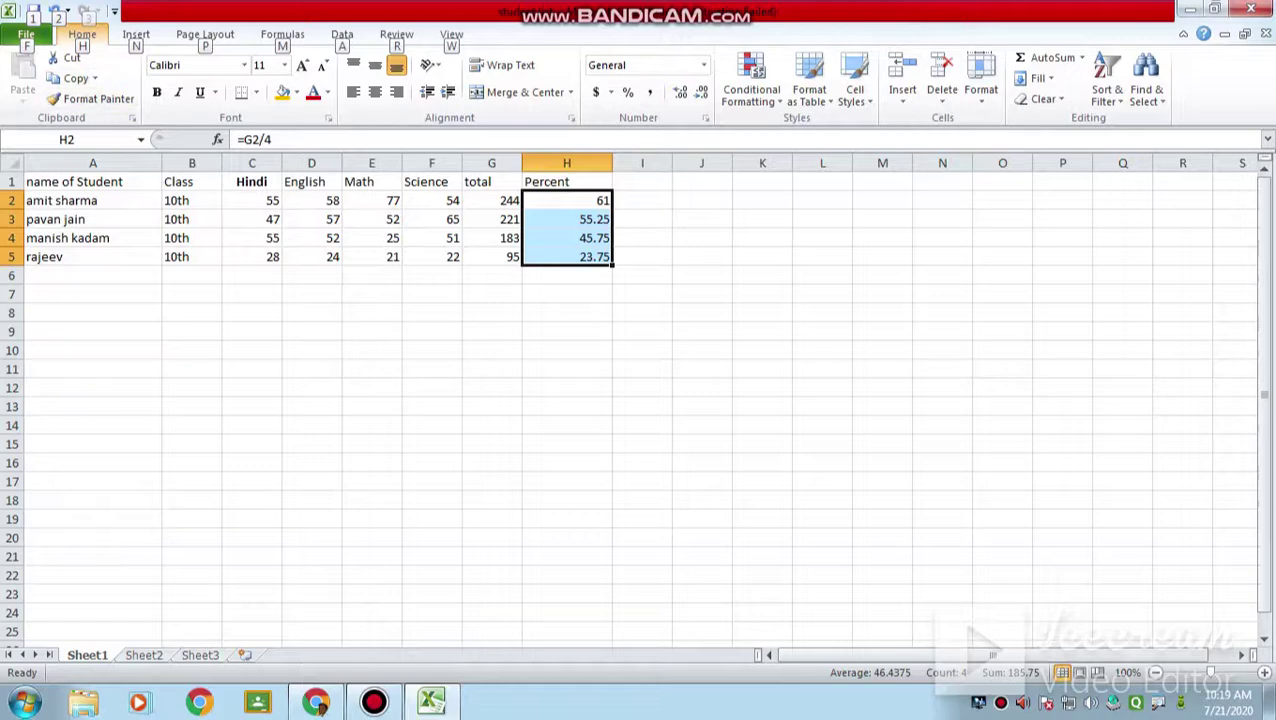
Step: Exit the spreadsheet program with the student list workbook saved
{"action": "key", "text": "f"}
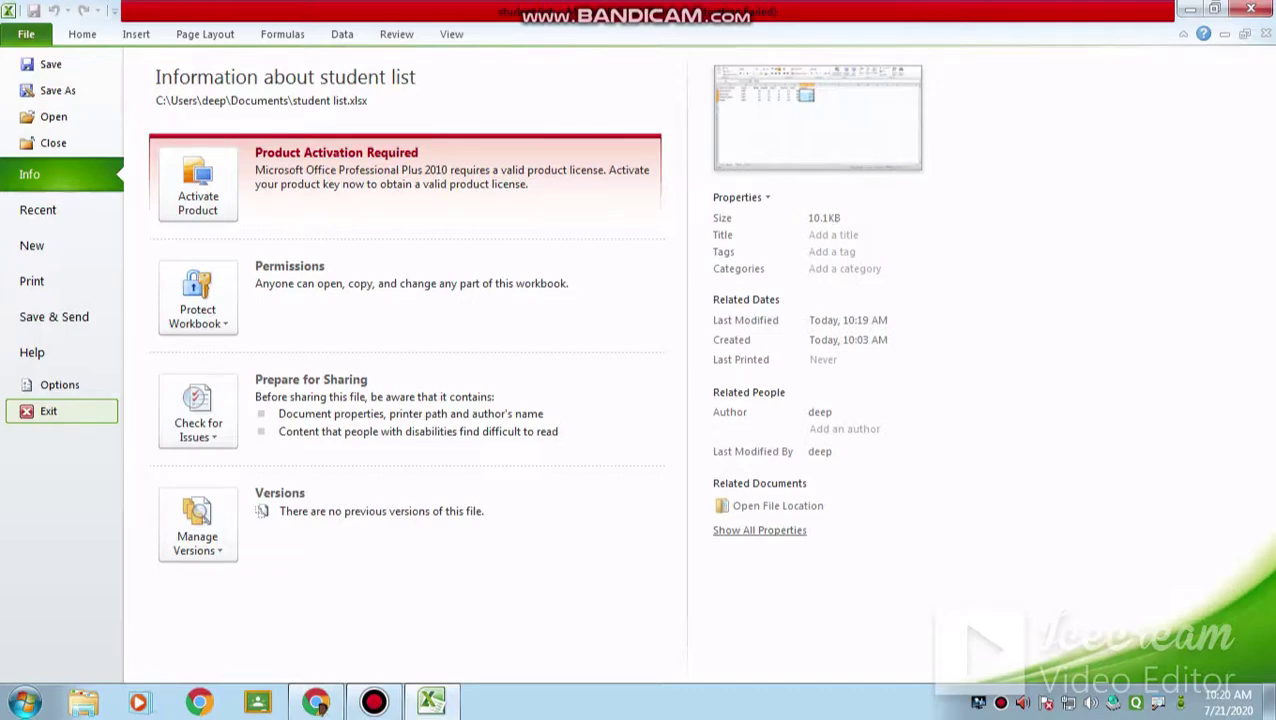
{"action": "left_click", "coordinate": [48, 411]}
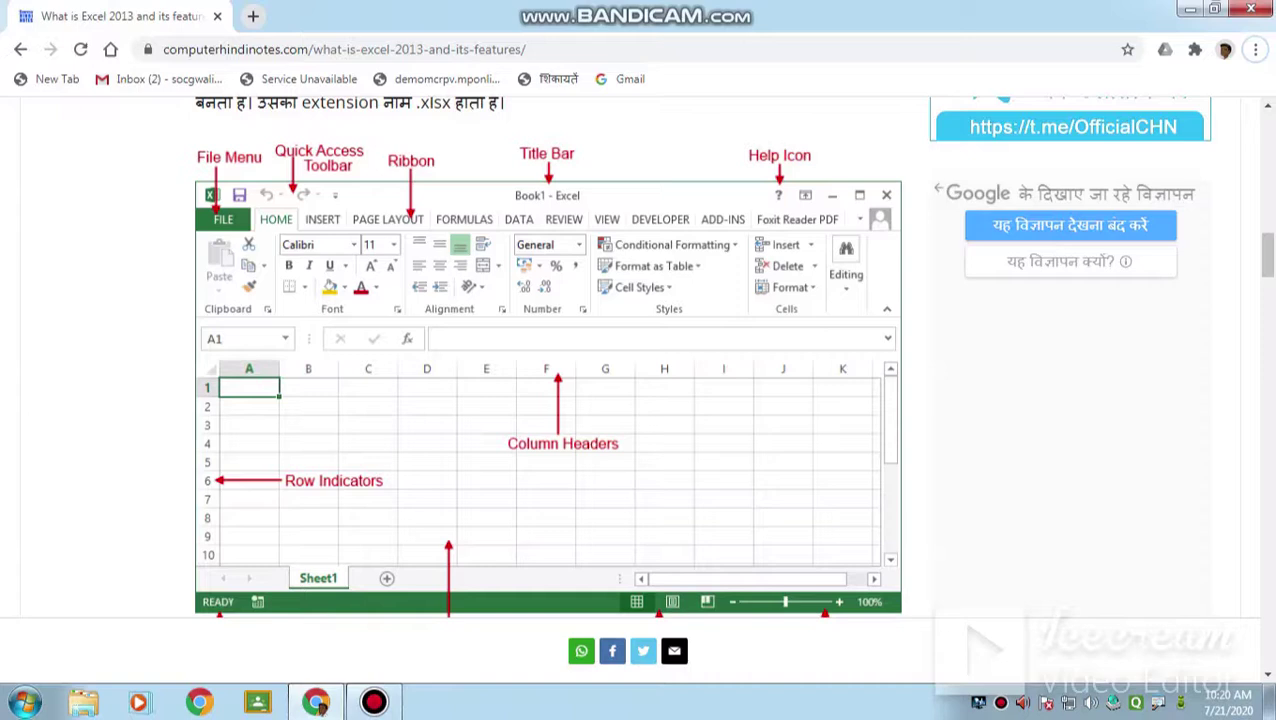